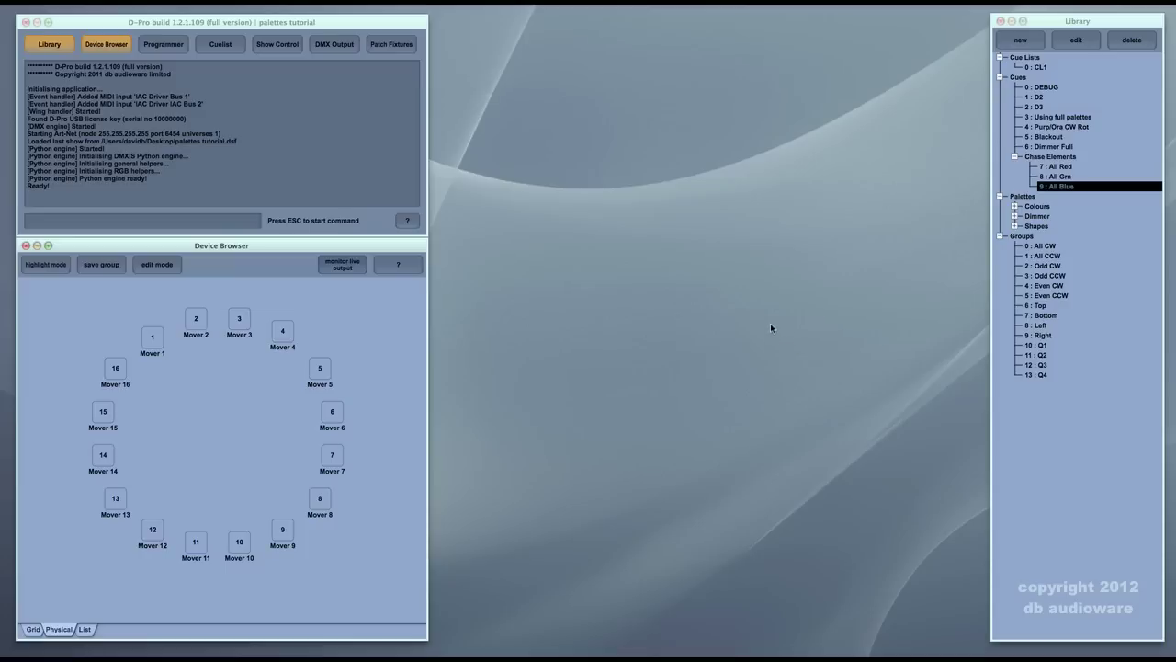
Preview the All Red, All Grn and All Blue chase elements from the Library
{"action": "double_click", "coordinate": [1058, 167]}
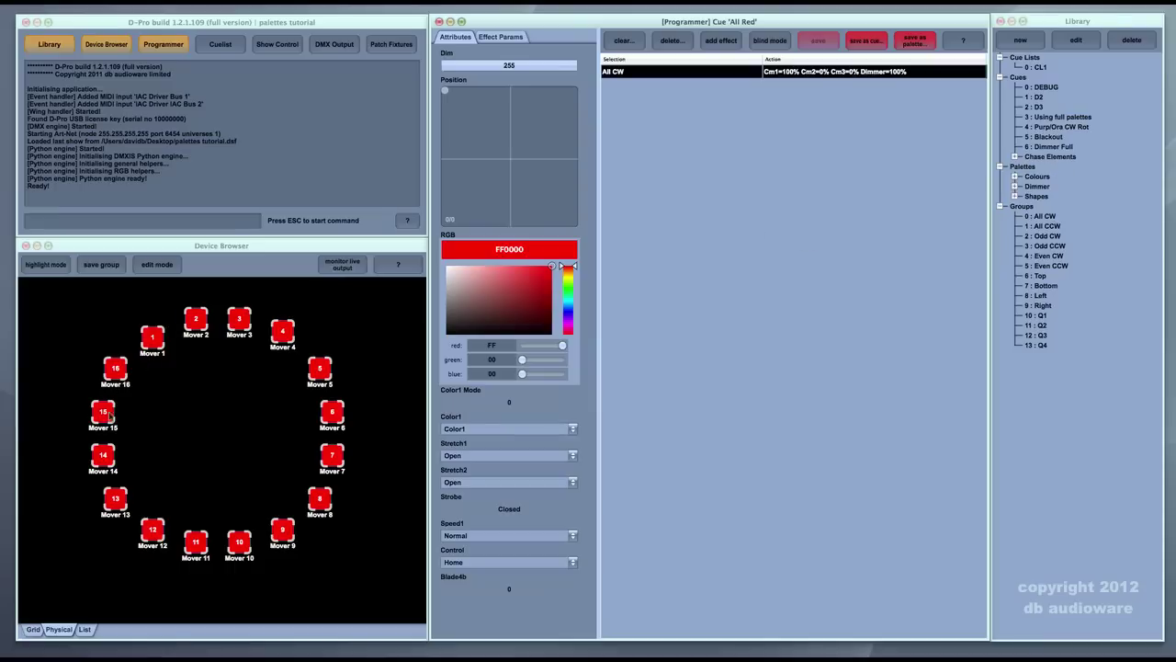
{"action": "left_click", "coordinate": [1016, 176]}
{"action": "left_click", "coordinate": [1016, 157]}
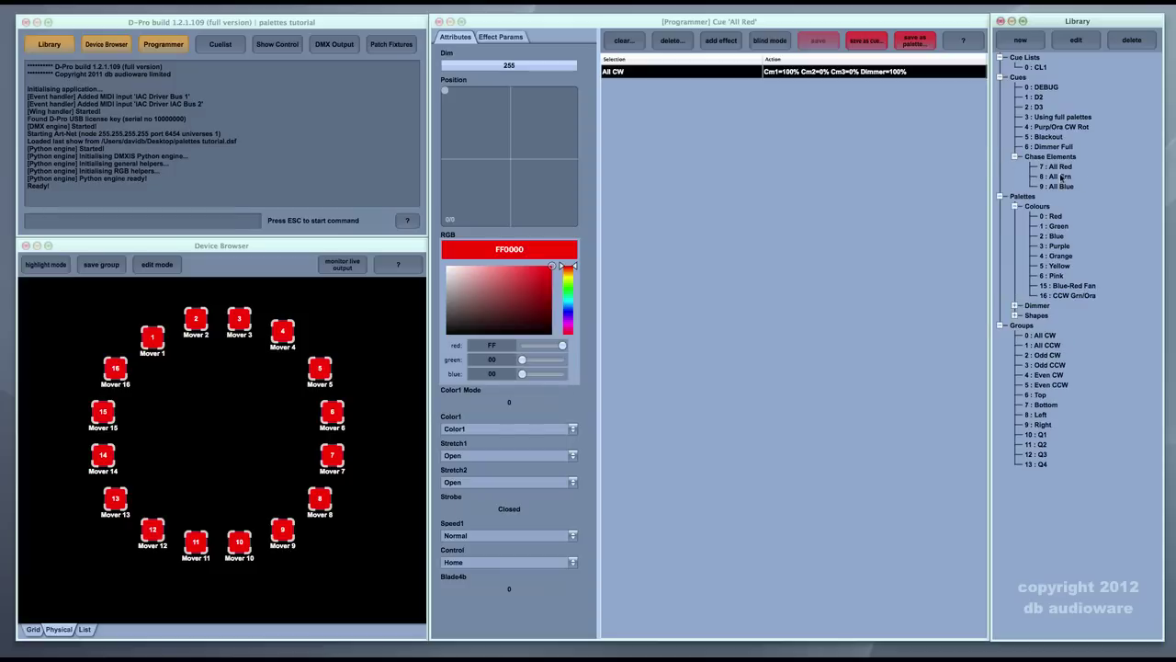
{"action": "double_click", "coordinate": [1061, 177]}
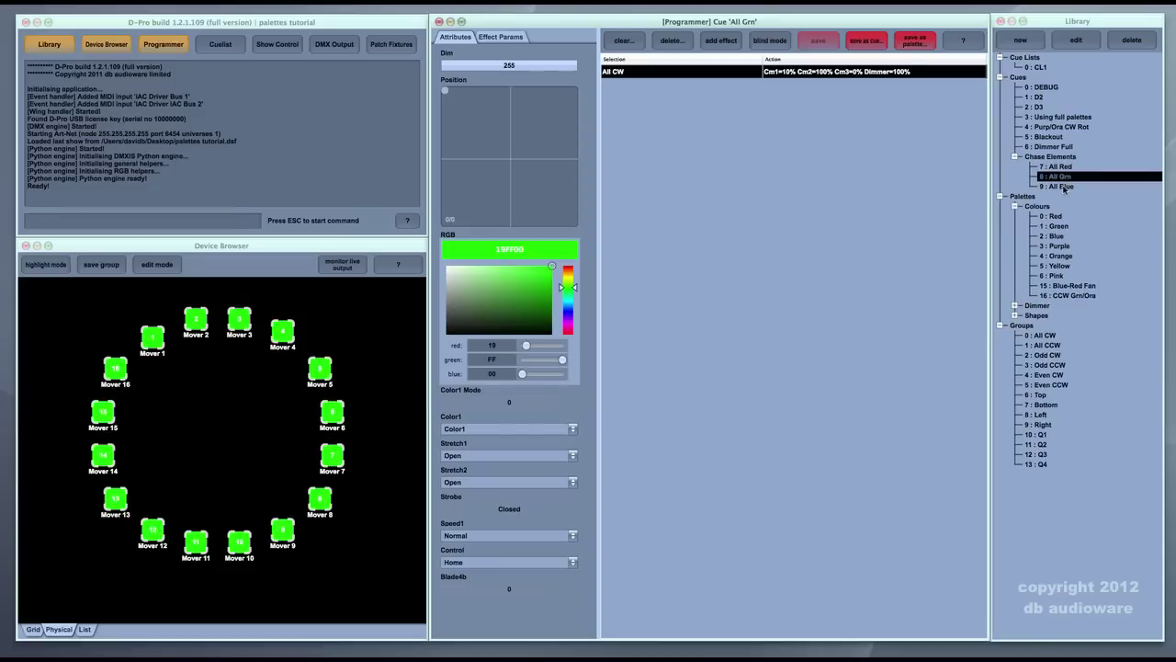
{"action": "double_click", "coordinate": [1063, 187]}
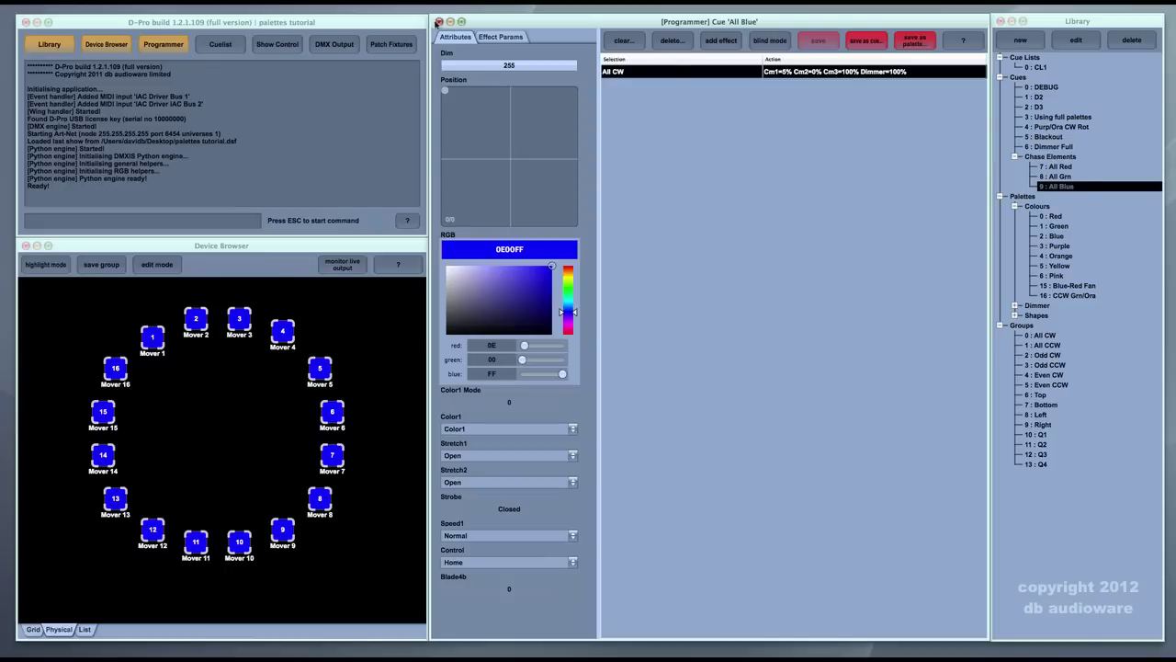
{"action": "left_click", "coordinate": [438, 22]}
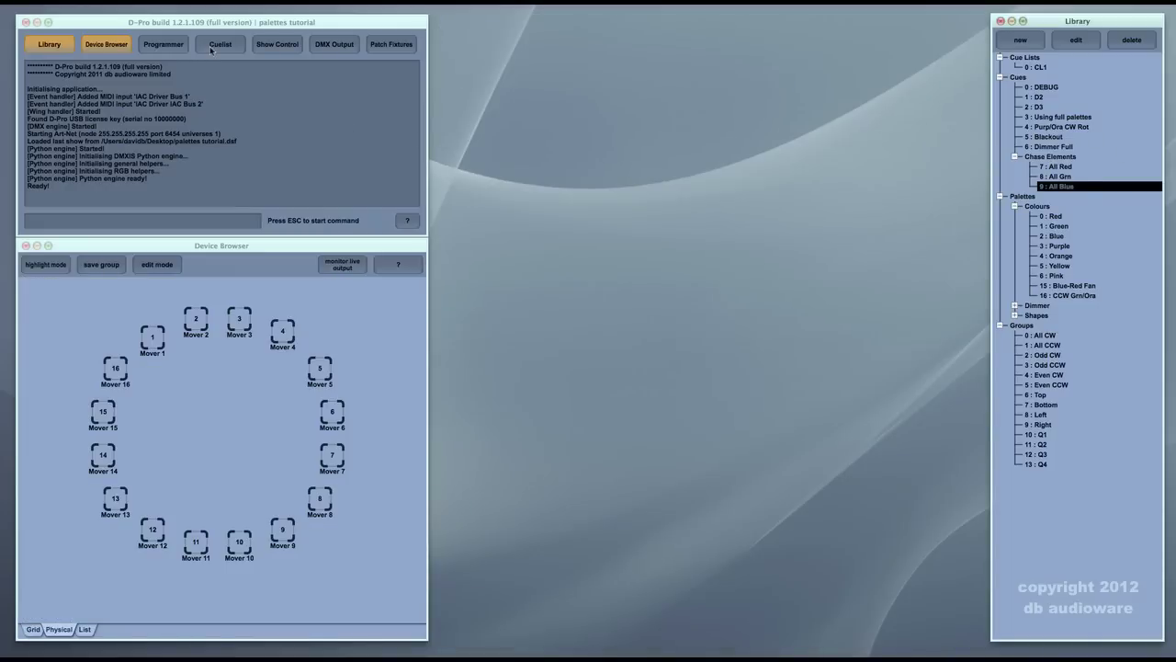
With live output shown, fill the cuelist with All Red, All Grn, All Blue, All Grn and play it
{"action": "left_click", "coordinate": [215, 50]}
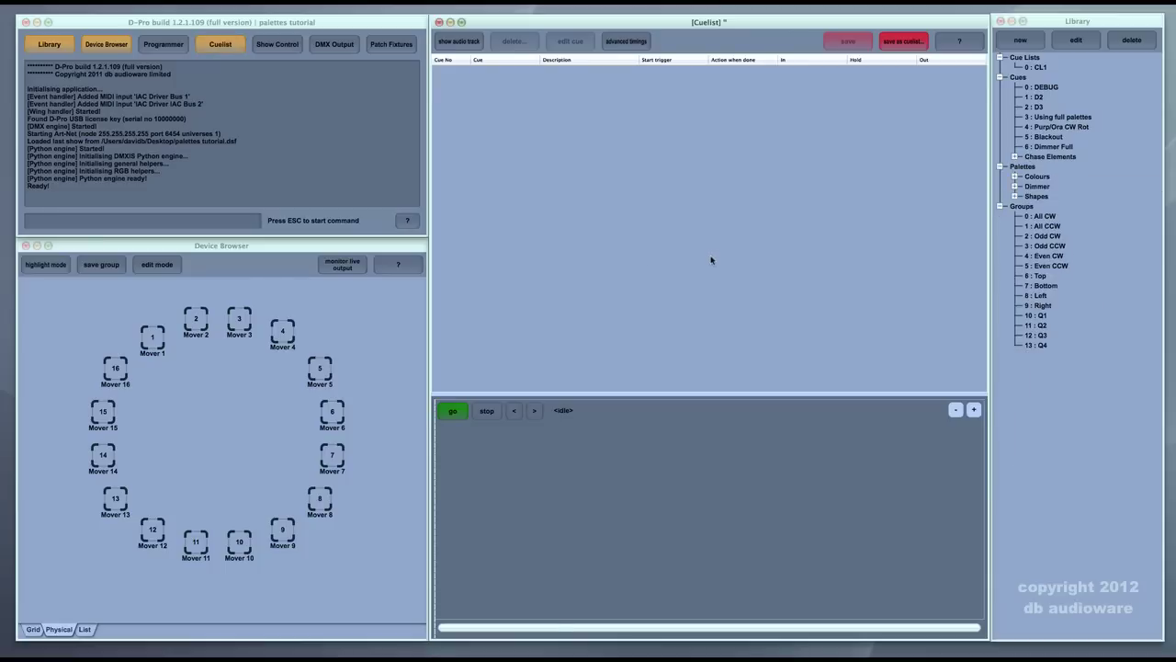
{"action": "left_click", "coordinate": [347, 268]}
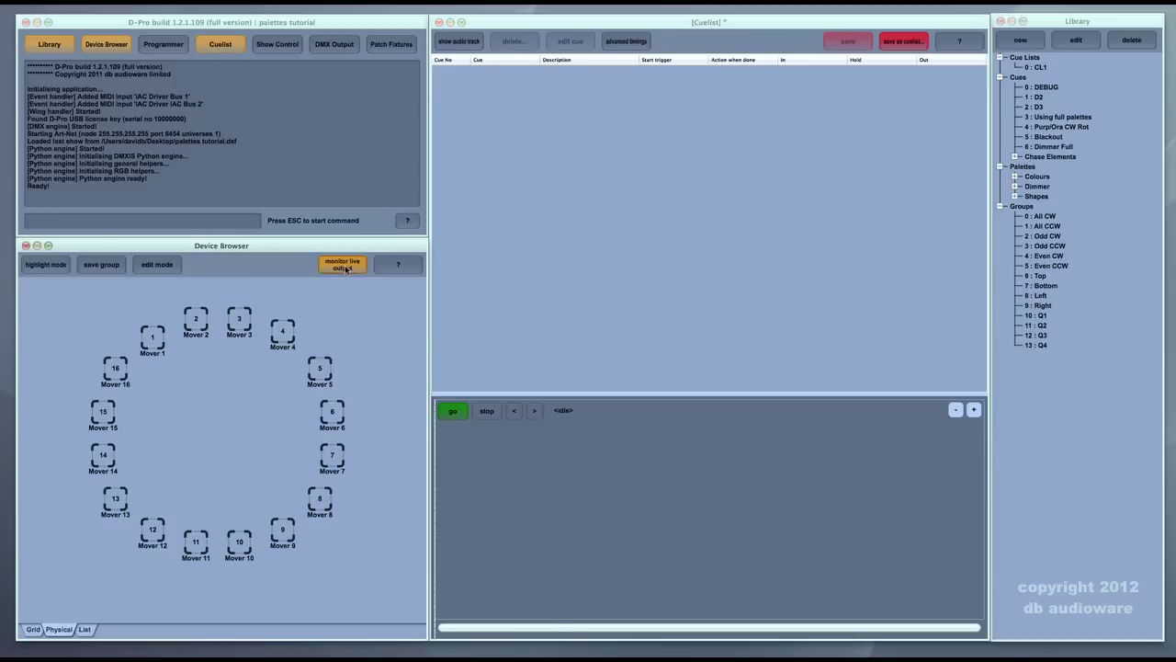
{"action": "left_click", "coordinate": [1015, 156]}
{"action": "left_click_drag", "start_coordinate": [1057, 167], "coordinate": [805, 161]}
{"action": "left_click_drag", "start_coordinate": [1066, 177], "coordinate": [675, 158]}
{"action": "left_click_drag", "start_coordinate": [1055, 187], "coordinate": [588, 180]}
{"action": "left_click_drag", "start_coordinate": [1051, 177], "coordinate": [568, 199]}
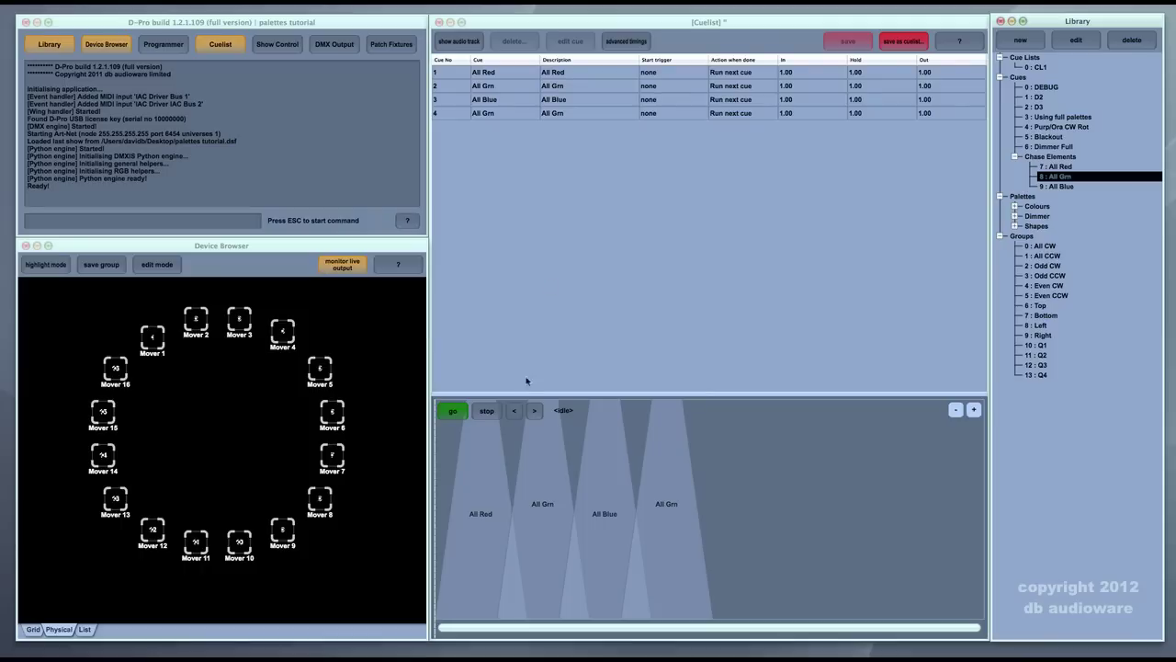
{"action": "left_click", "coordinate": [452, 411]}
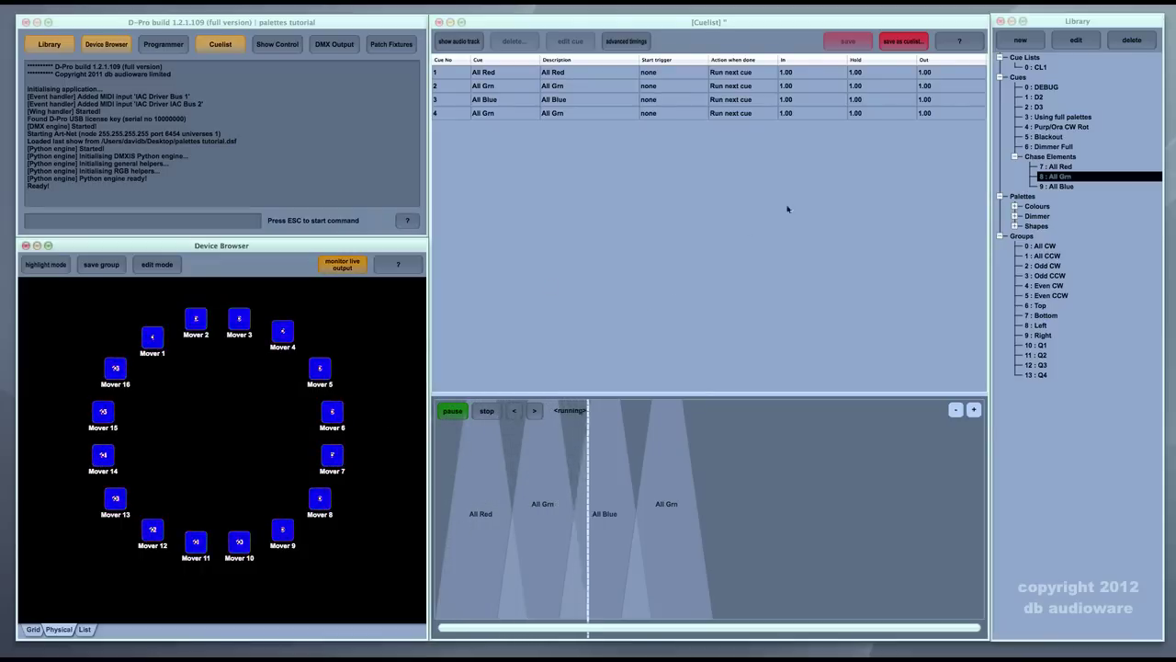
Set all four cues to 0.1 fade in, 0.3 hold and 0.1 fade out, then stop the chase
{"action": "left_click_drag", "start_coordinate": [819, 73], "coordinate": [814, 115]}
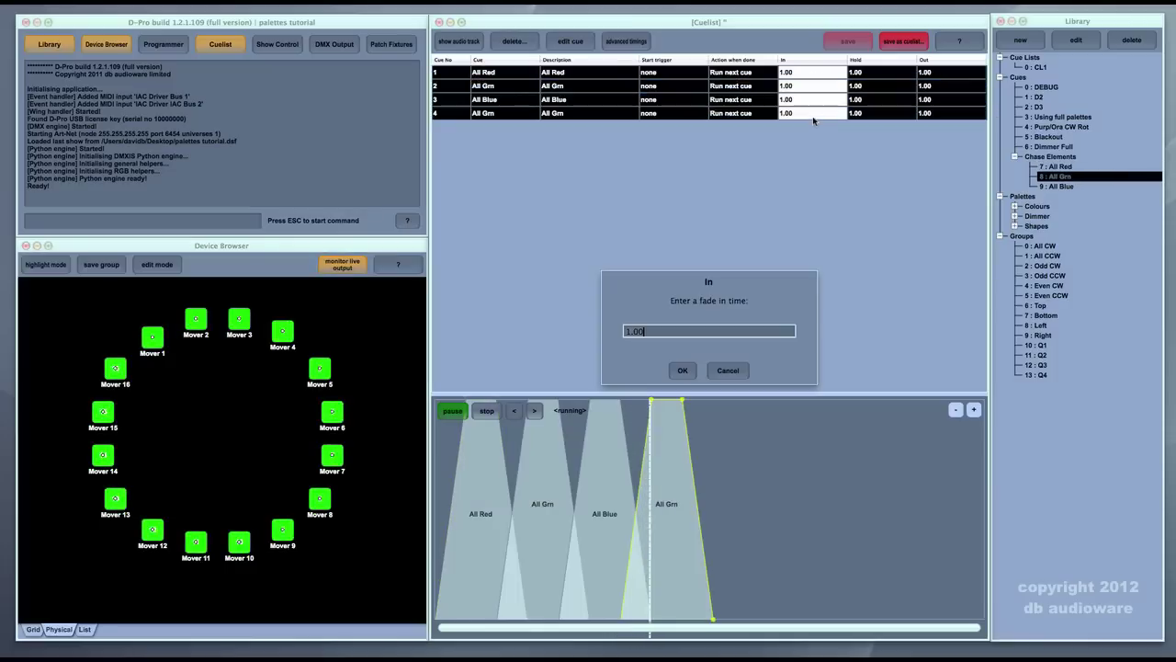
{"action": "type", "text": "0.1"}
{"action": "key", "text": "Return"}
{"action": "left_click_drag", "start_coordinate": [864, 73], "coordinate": [926, 114]}
{"action": "type", "text": "0.3"}
{"action": "key", "text": "Return"}
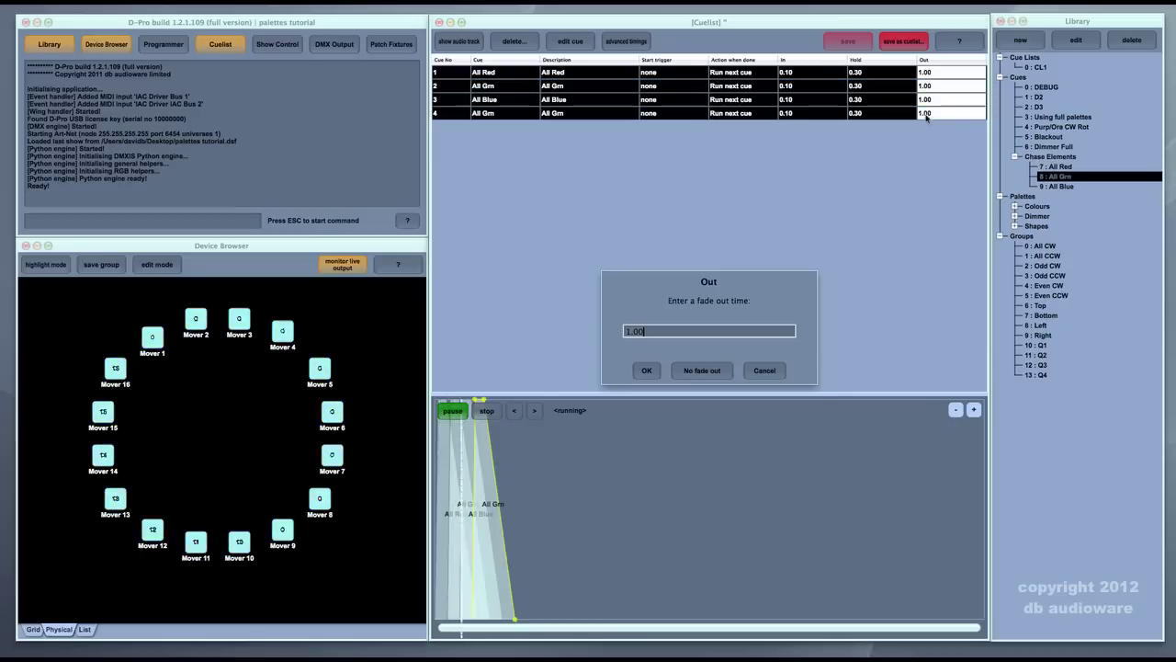
{"action": "type", "text": "0.1"}
{"action": "key", "text": "Return"}
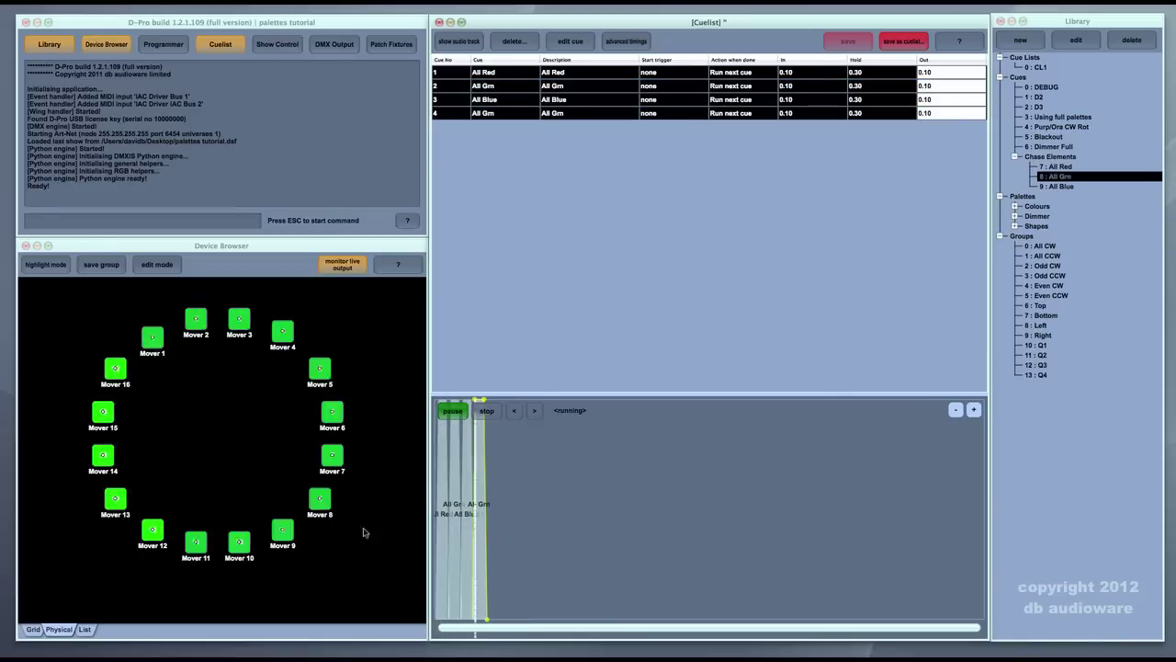
{"action": "left_click", "coordinate": [487, 411]}
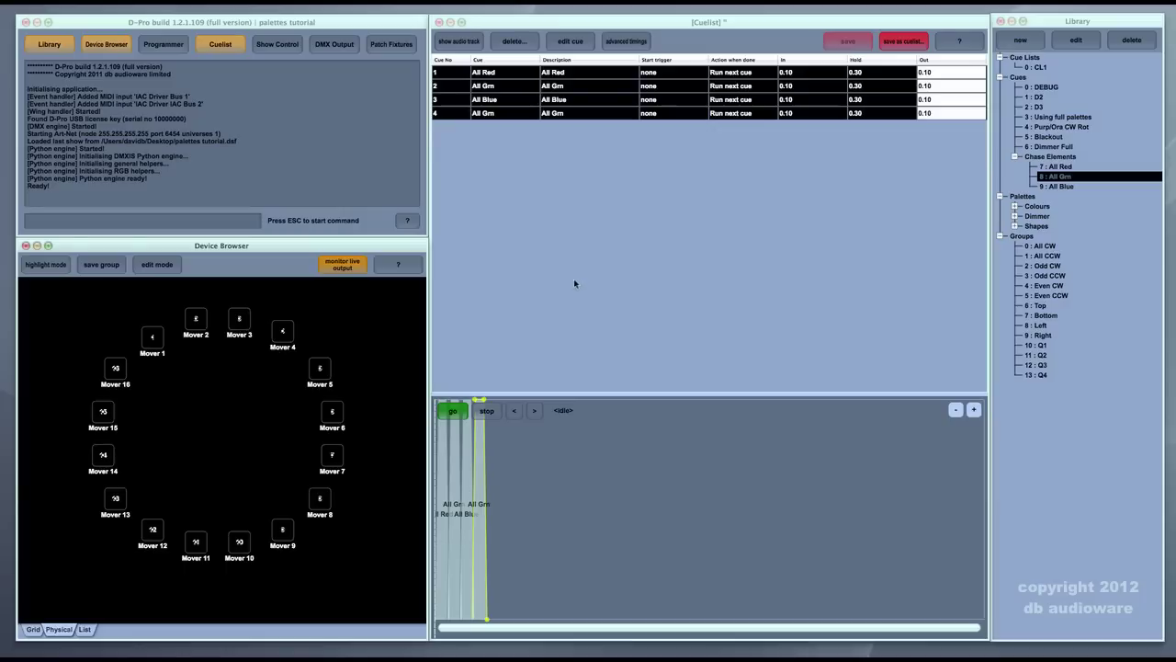
Close the Cuelist window, returning to the mover layout and Library
{"action": "left_click", "coordinate": [439, 22]}
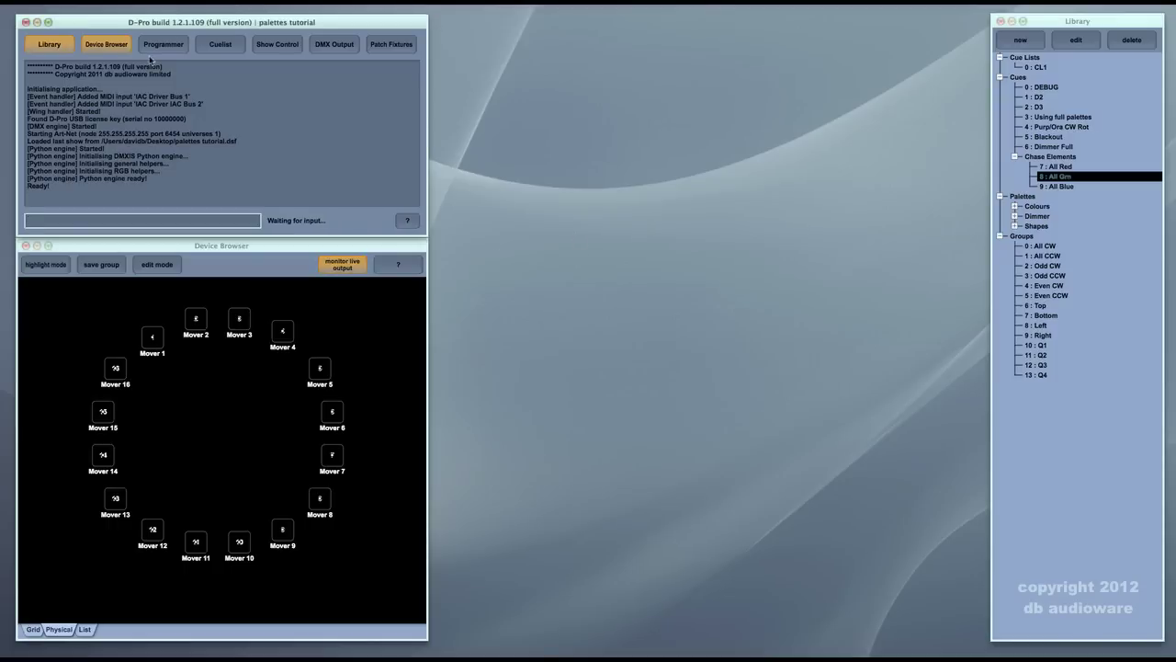
Open the Programmer and select all 16 movers of group 0 : All CW
{"action": "left_click", "coordinate": [171, 46]}
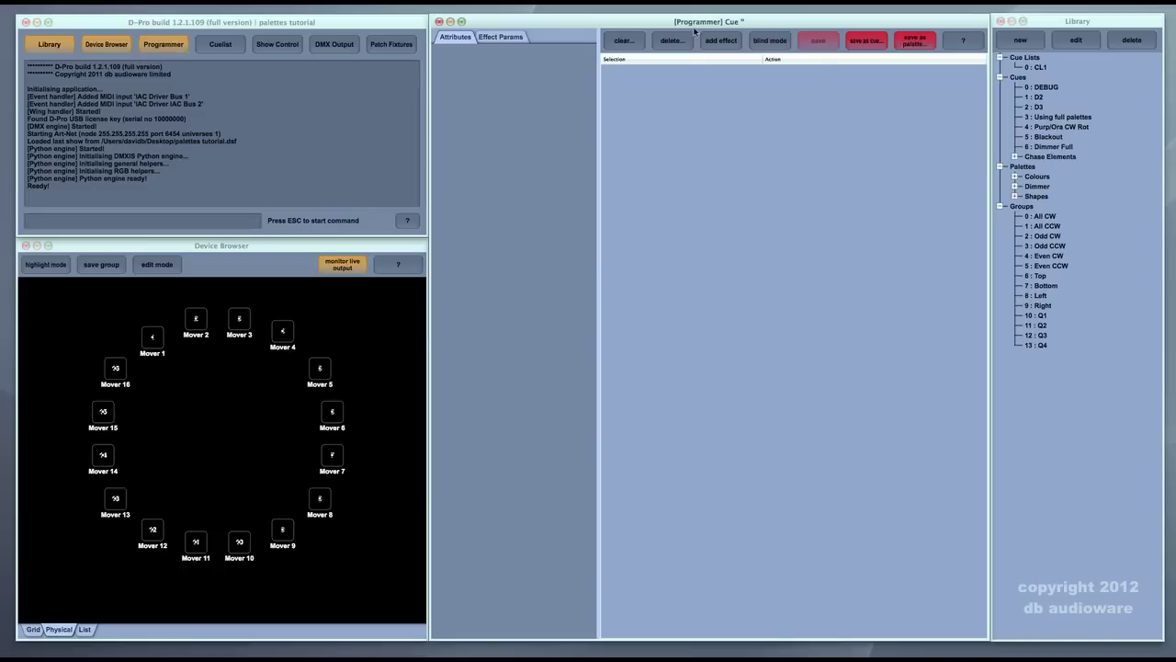
{"action": "left_click", "coordinate": [1045, 495]}
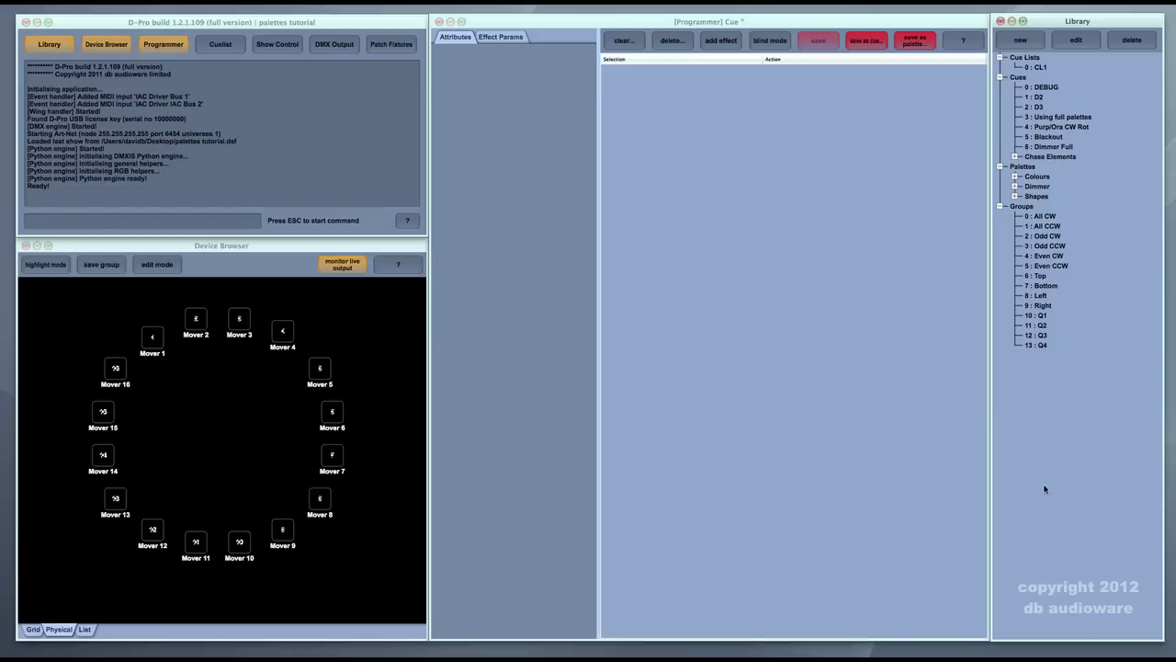
{"action": "left_click", "coordinate": [832, 352]}
{"action": "left_click", "coordinate": [1103, 469]}
{"action": "left_click", "coordinate": [1044, 218]}
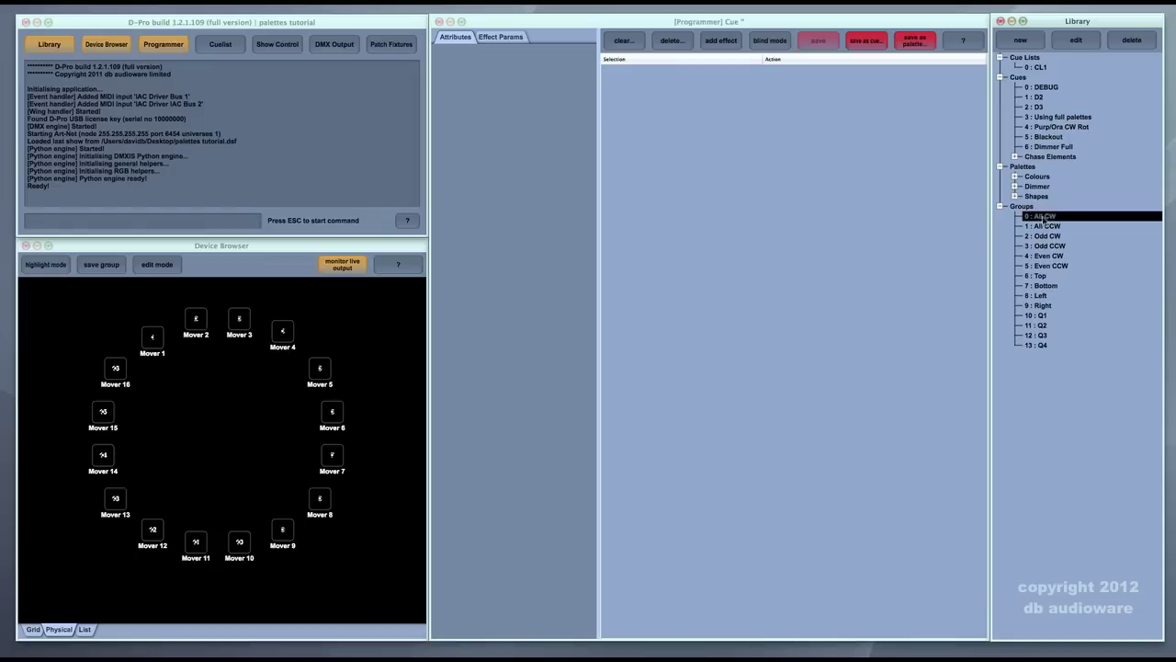
{"action": "double_click", "coordinate": [1044, 218]}
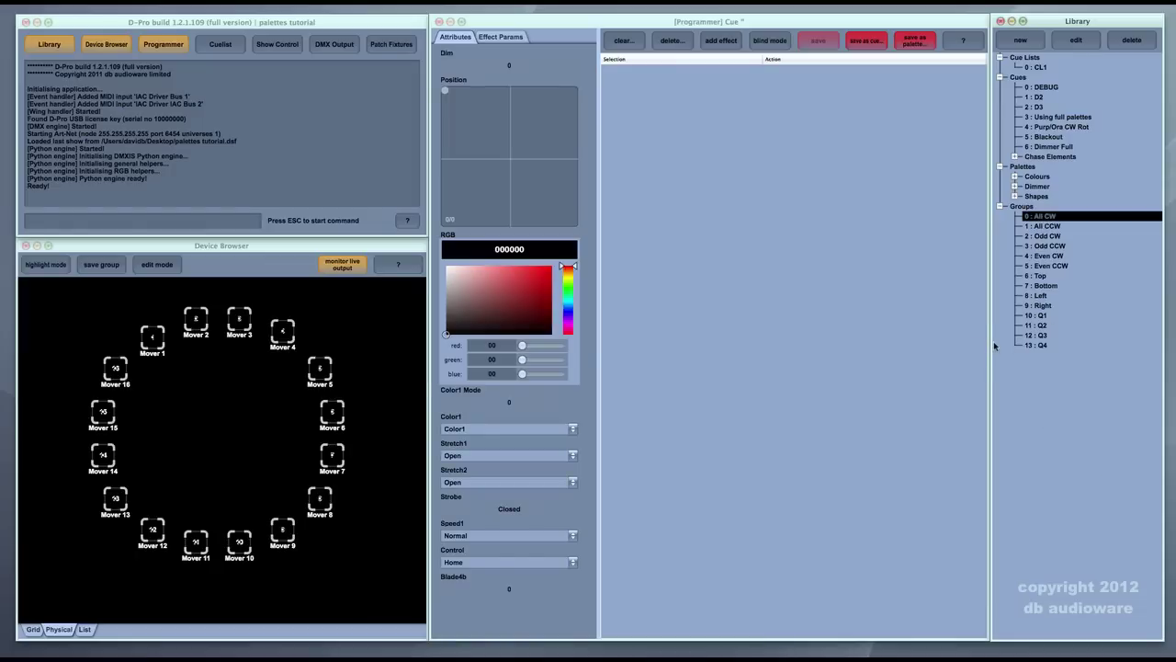
Give the All CW movers Dimmer 51% and pure red FF0000, then bring up the effects list
{"action": "left_click", "coordinate": [897, 345]}
{"action": "left_click_drag", "start_coordinate": [450, 70], "coordinate": [515, 66]}
{"action": "left_click", "coordinate": [515, 307]}
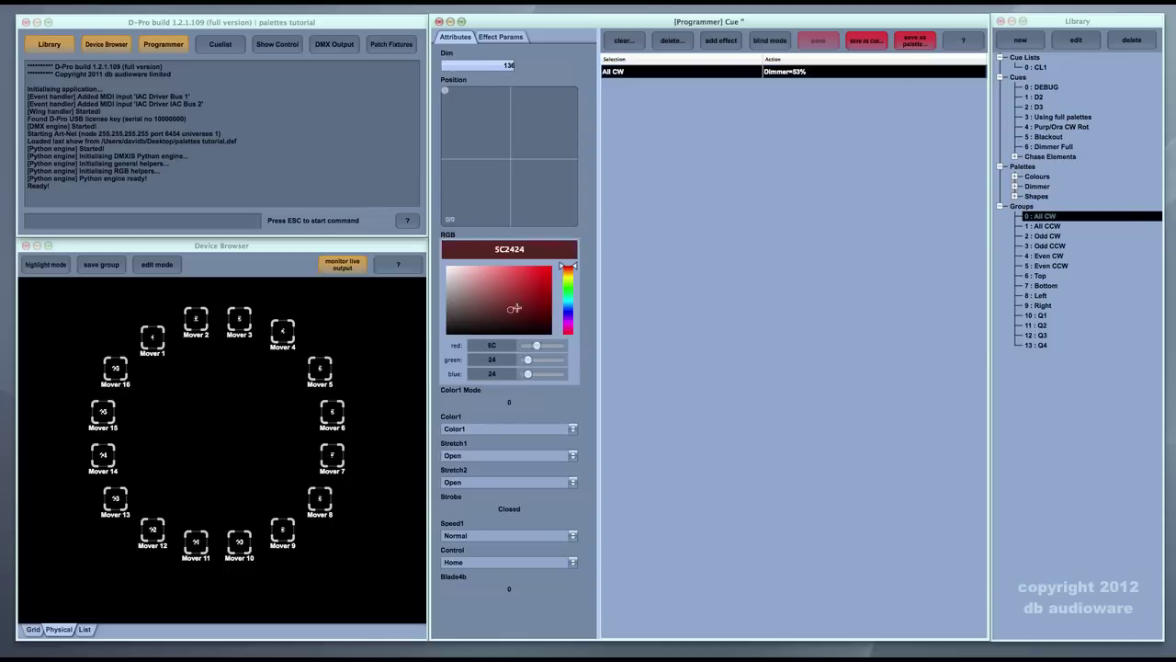
{"action": "left_click_drag", "start_coordinate": [514, 308], "coordinate": [568, 257]}
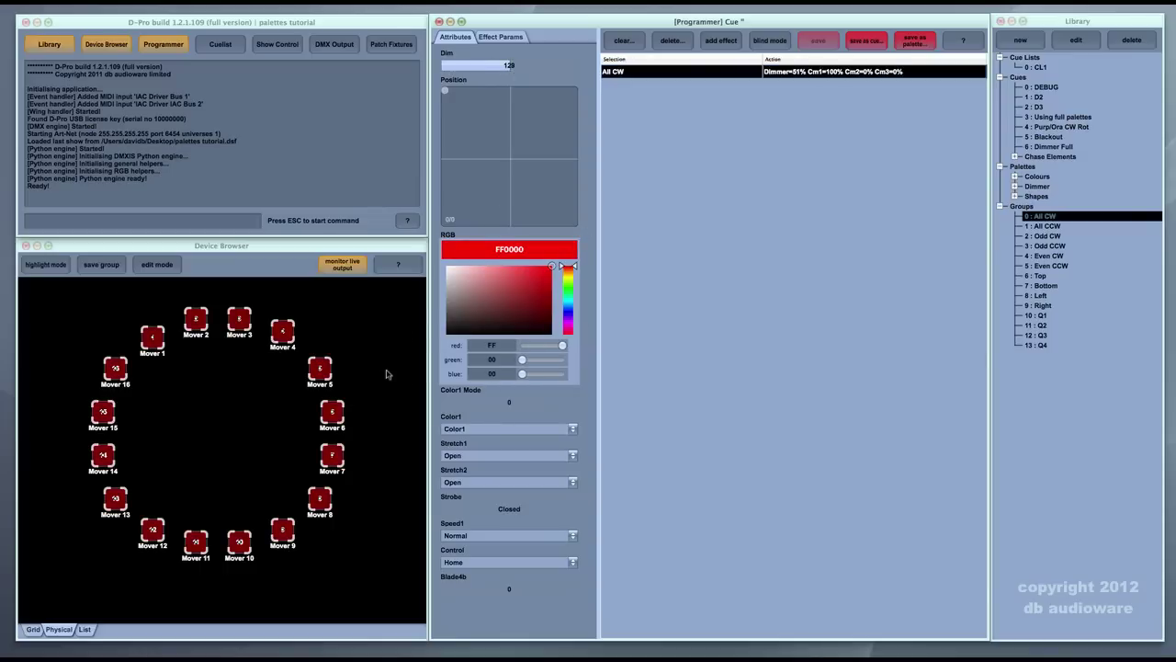
{"action": "left_click", "coordinate": [721, 41]}
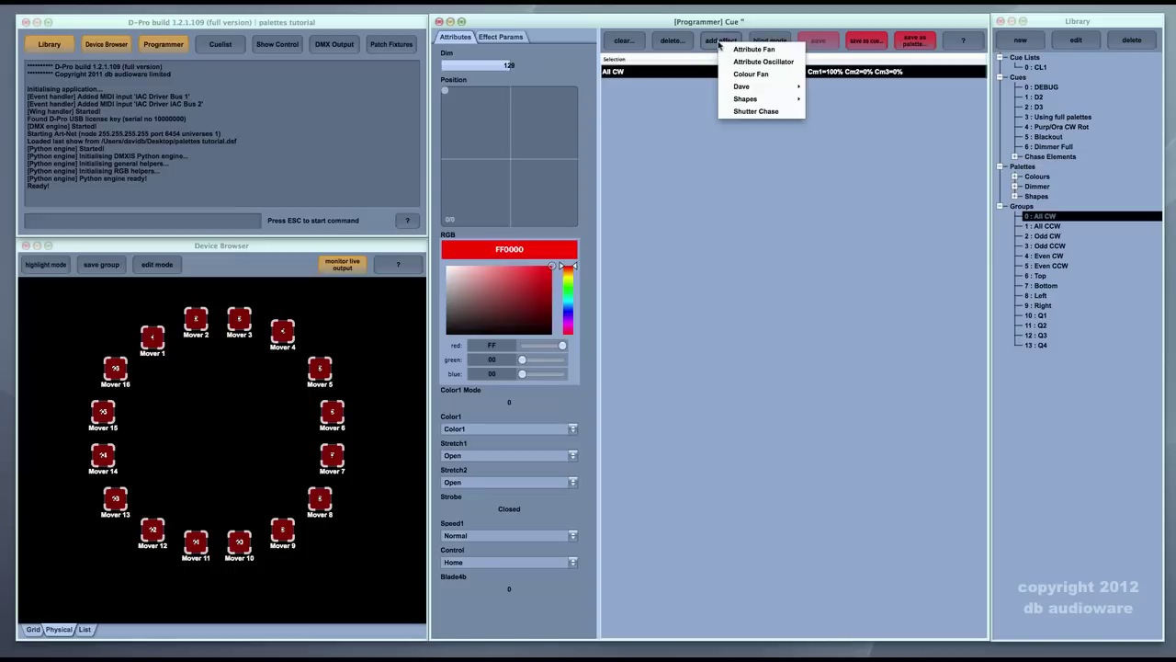
Add a Shutter Chase running backward with width about 24.7% and speed 2.382 sec
{"action": "left_click", "coordinate": [792, 111]}
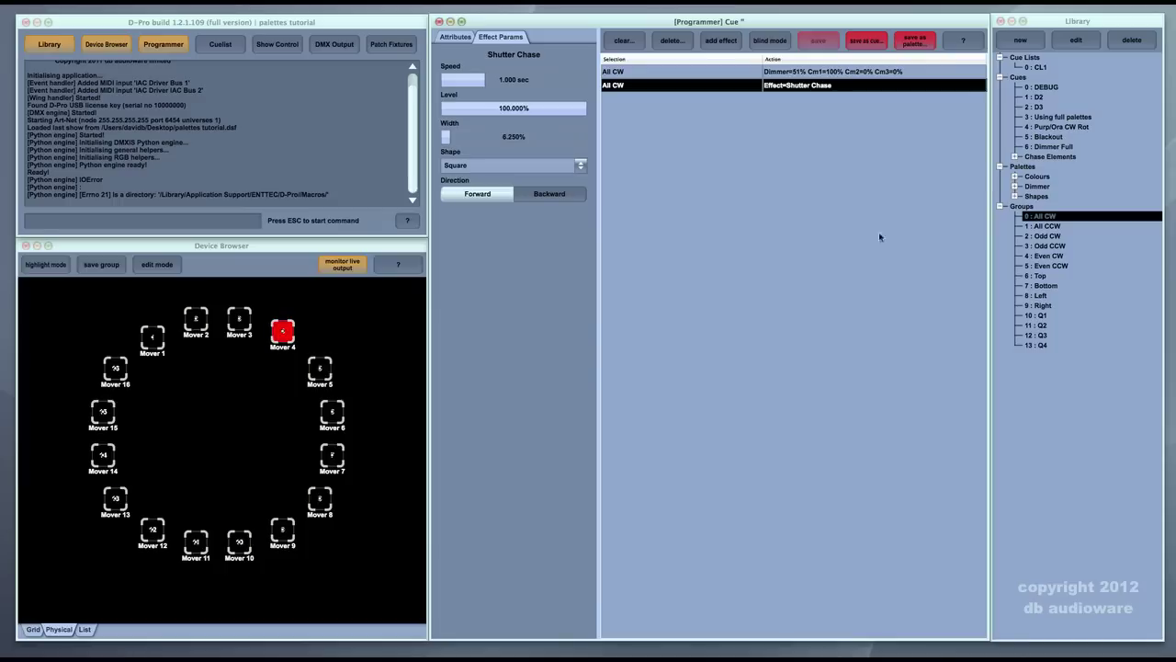
{"action": "left_click", "coordinate": [364, 321]}
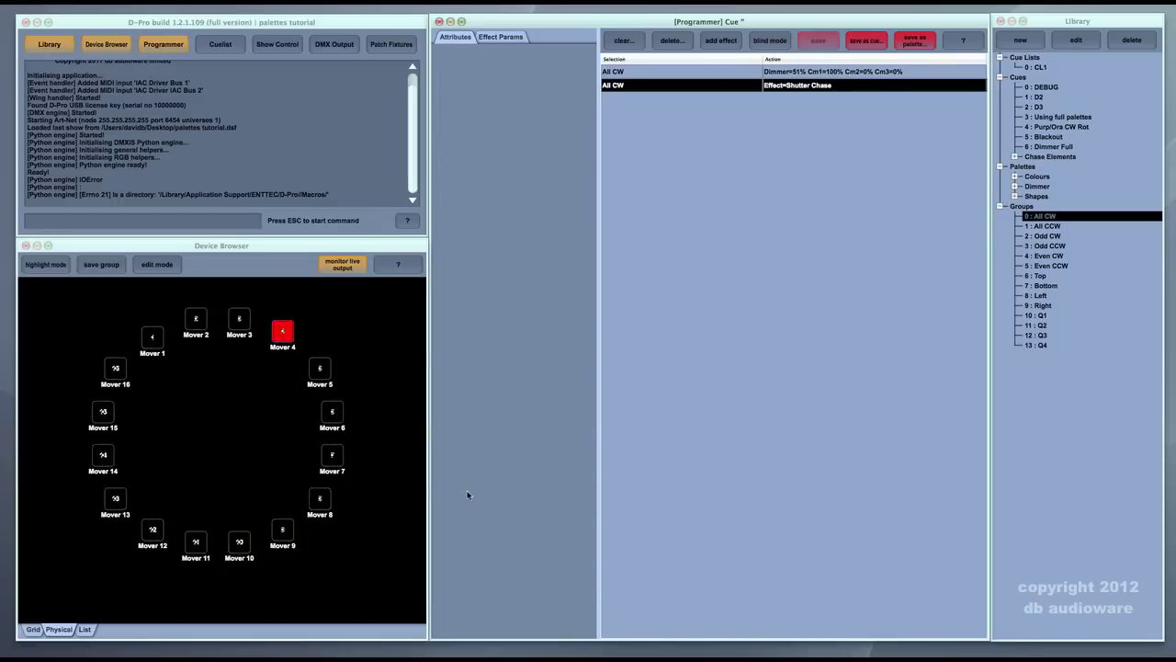
{"action": "left_click", "coordinate": [653, 84]}
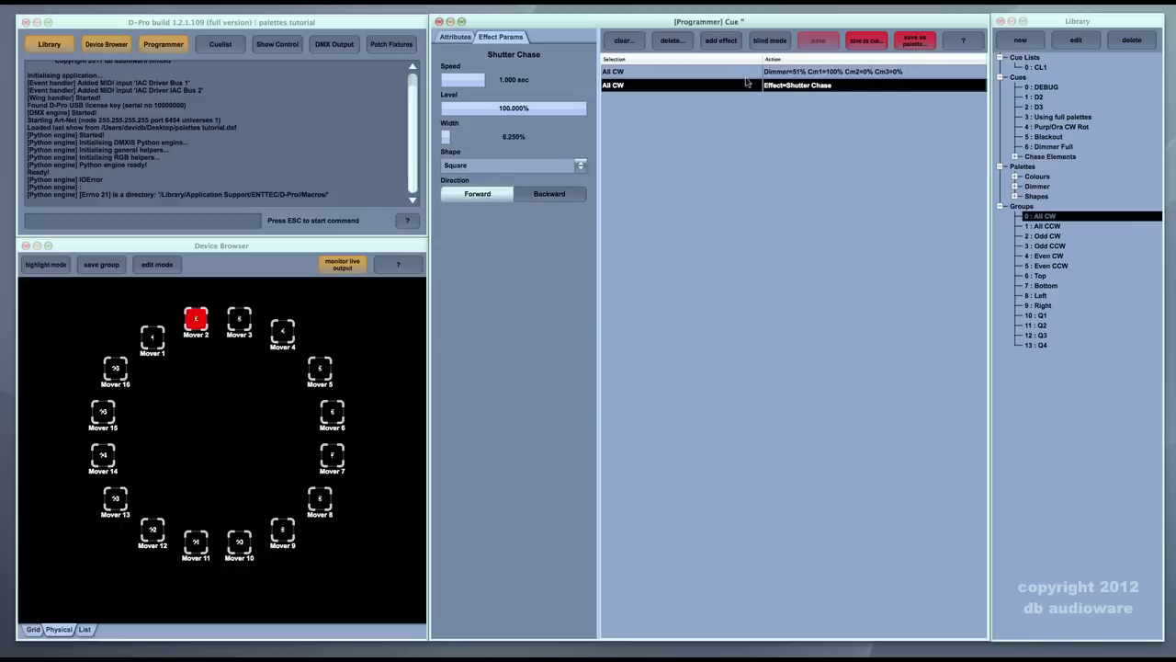
{"action": "left_click", "coordinate": [533, 197]}
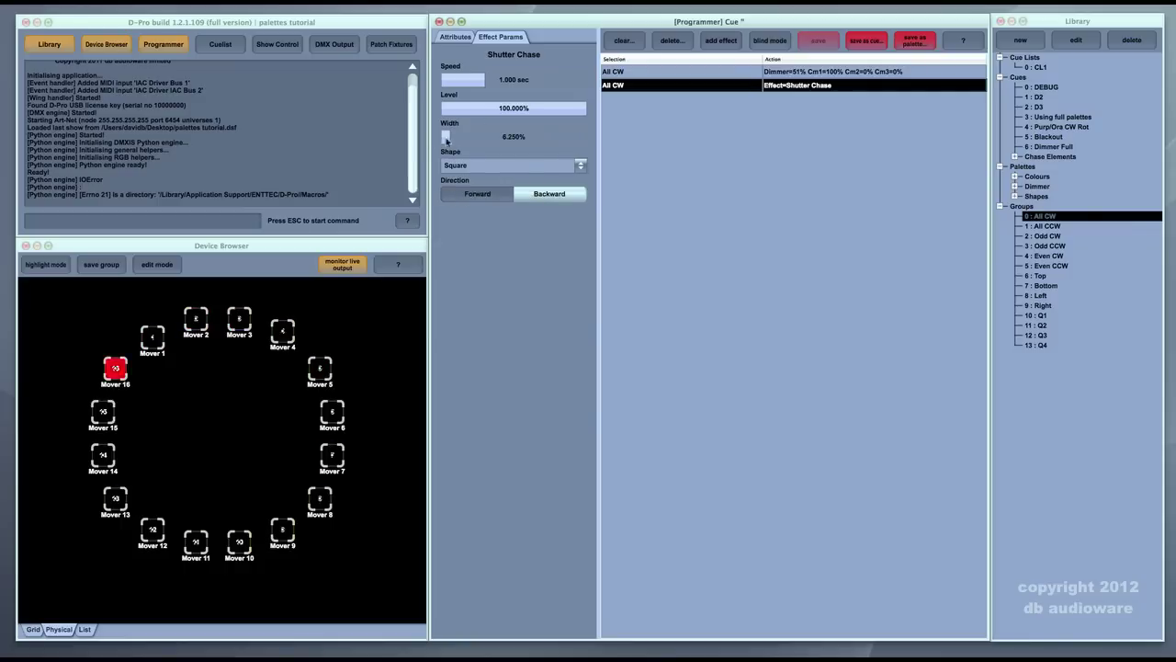
{"action": "left_click_drag", "start_coordinate": [450, 136], "coordinate": [475, 140]}
{"action": "left_click_drag", "start_coordinate": [484, 80], "coordinate": [505, 117]}
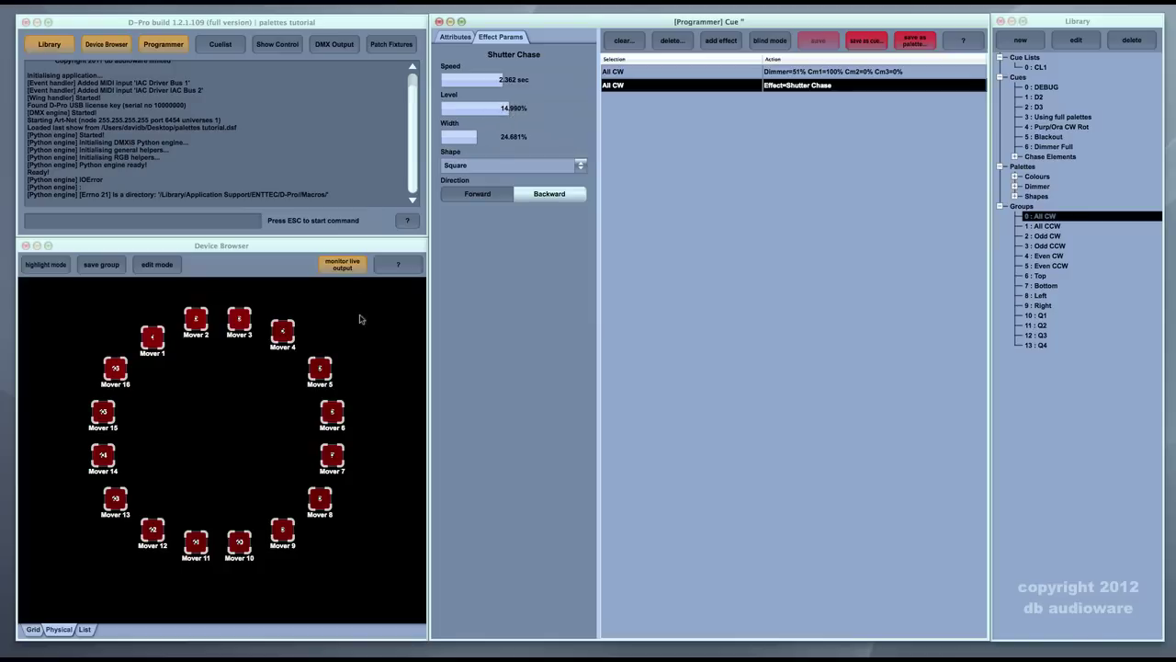
Change the Shutter Chase shape to Sine and raise its level to 100%
{"action": "left_click", "coordinate": [410, 441]}
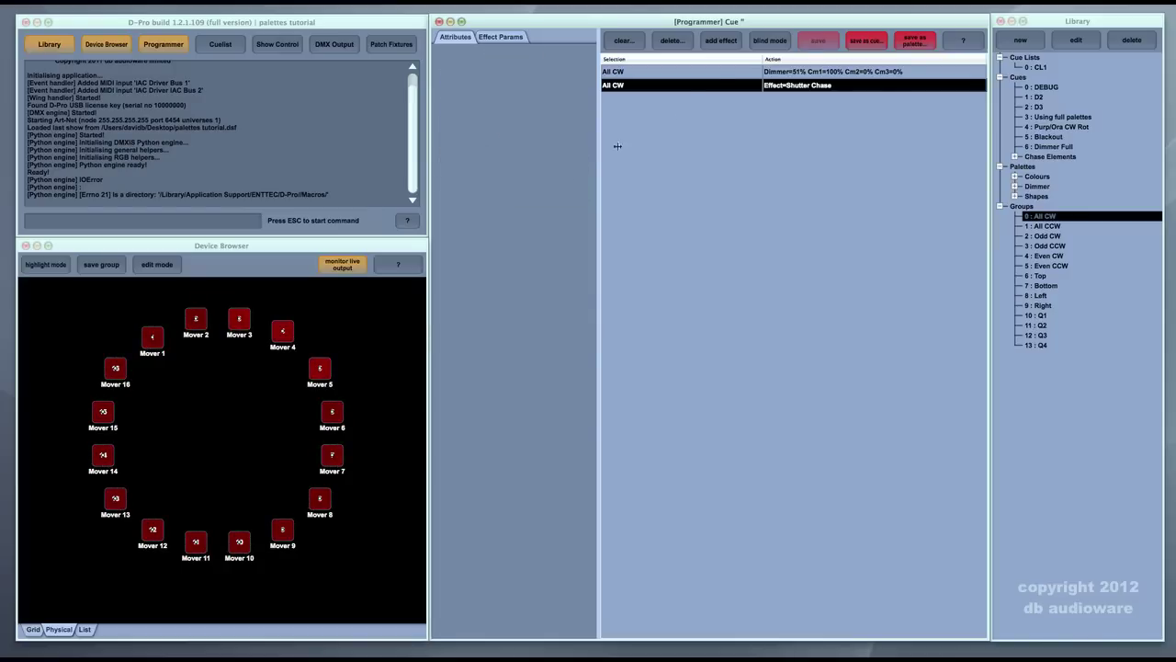
{"action": "left_click", "coordinate": [711, 85]}
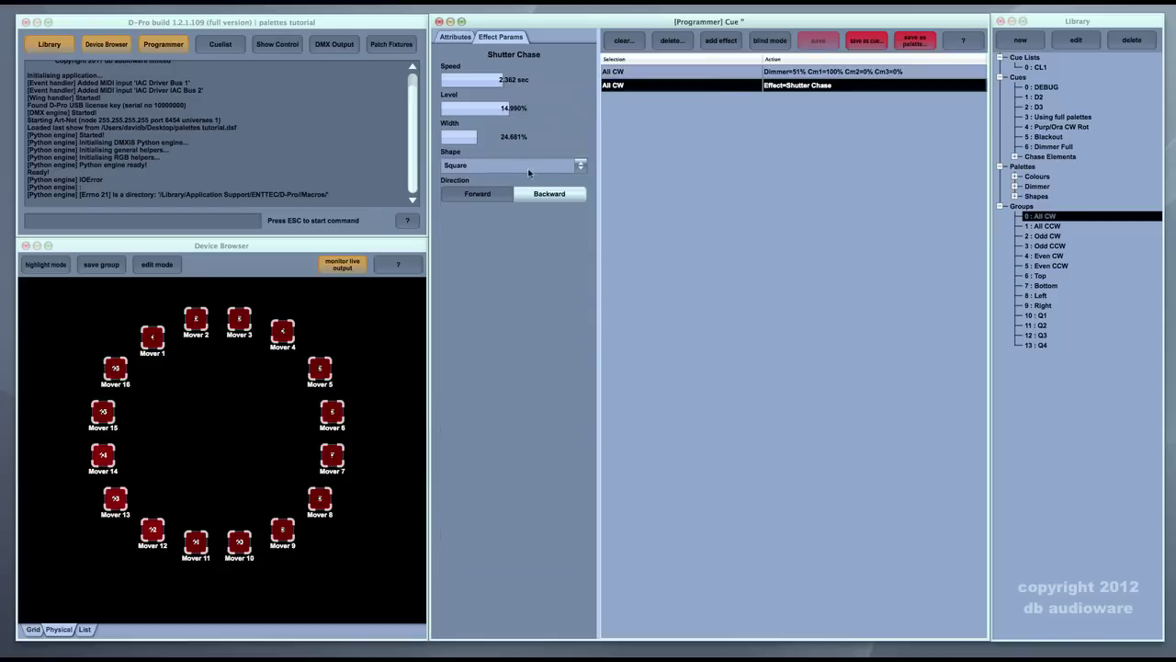
{"action": "left_click", "coordinate": [549, 170]}
{"action": "left_click", "coordinate": [475, 181]}
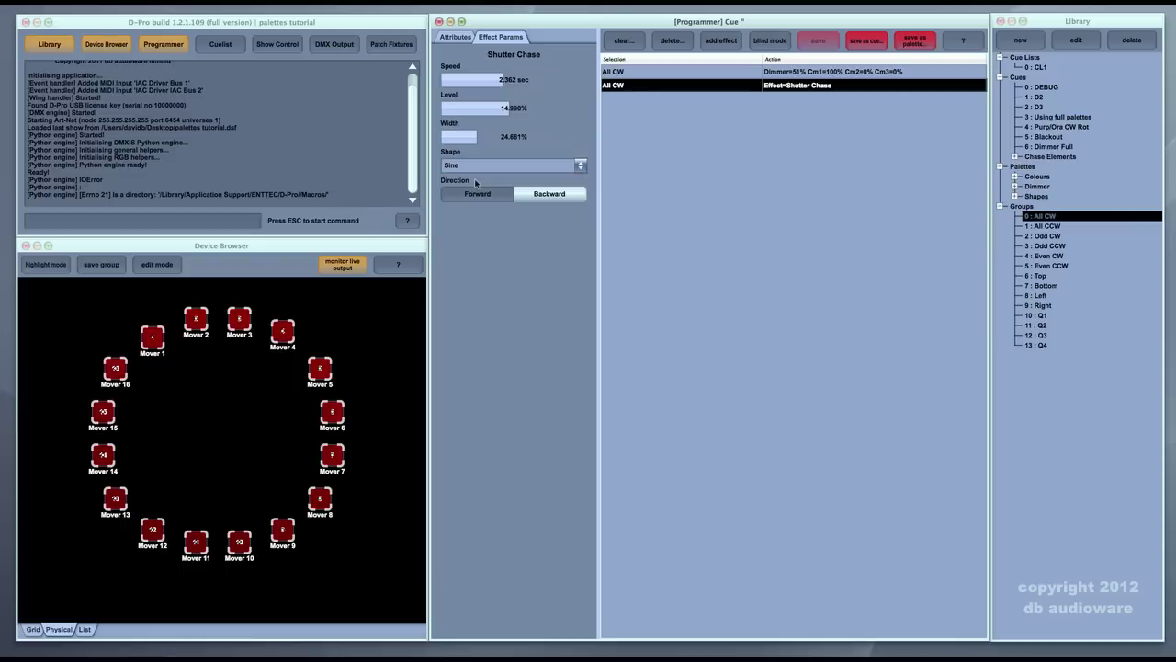
{"action": "left_click_drag", "start_coordinate": [504, 109], "coordinate": [586, 108]}
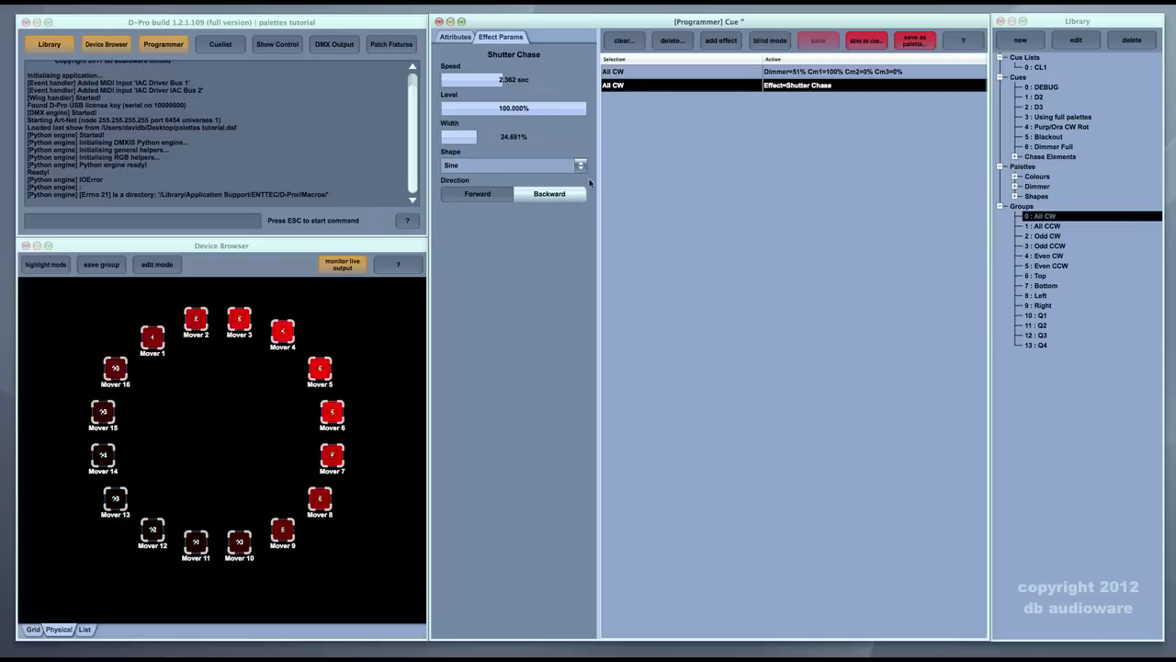
{"action": "left_click", "coordinate": [386, 326]}
Clear the programmer, reselect All CW, and set Dimmer 53% with grey 7E7E7E
{"action": "left_click", "coordinate": [624, 40]}
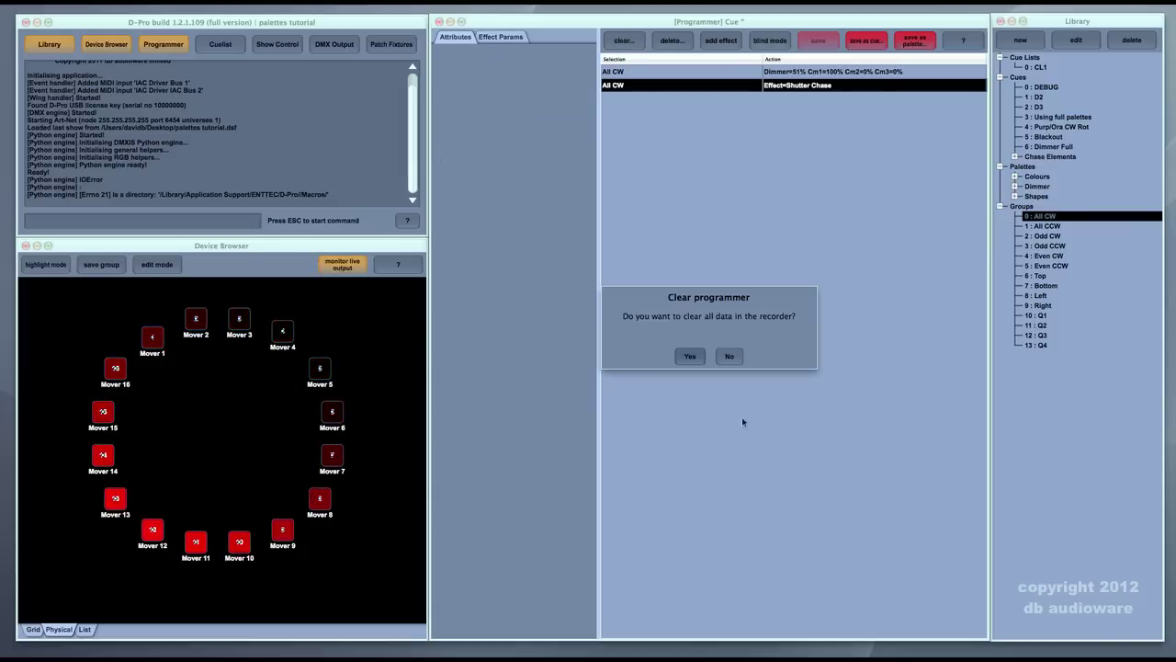
{"action": "left_click", "coordinate": [688, 356]}
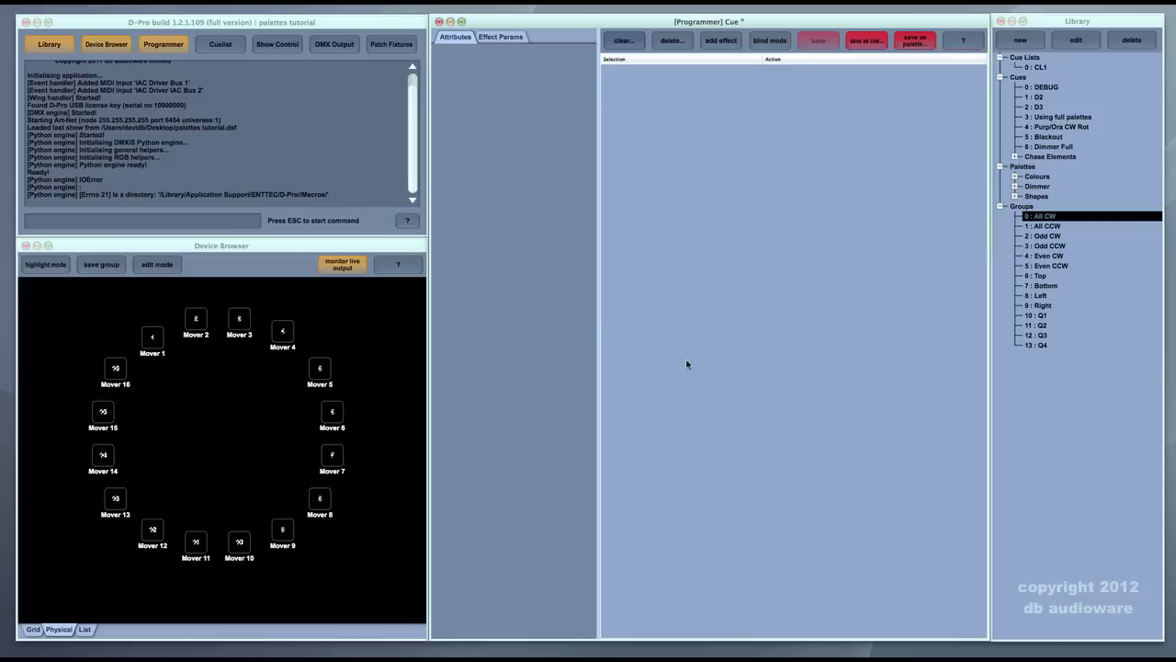
{"action": "left_click", "coordinate": [1043, 226]}
{"action": "double_click", "coordinate": [1039, 217]}
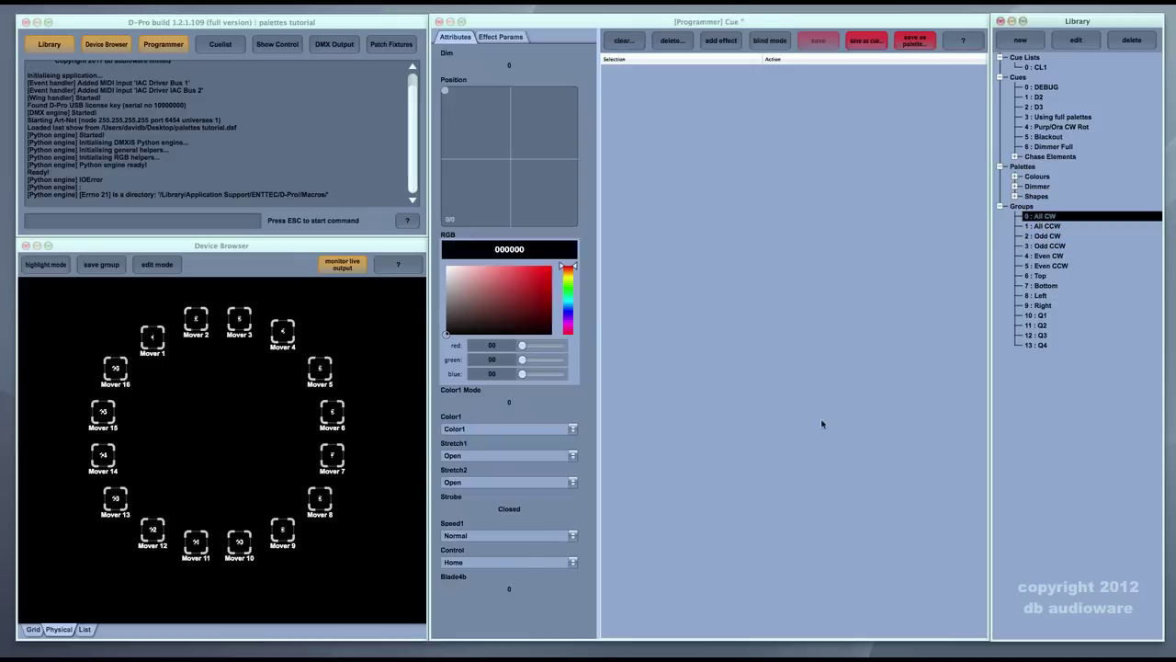
{"action": "left_click_drag", "start_coordinate": [464, 66], "coordinate": [514, 67]}
{"action": "left_click_drag", "start_coordinate": [459, 329], "coordinate": [421, 301]}
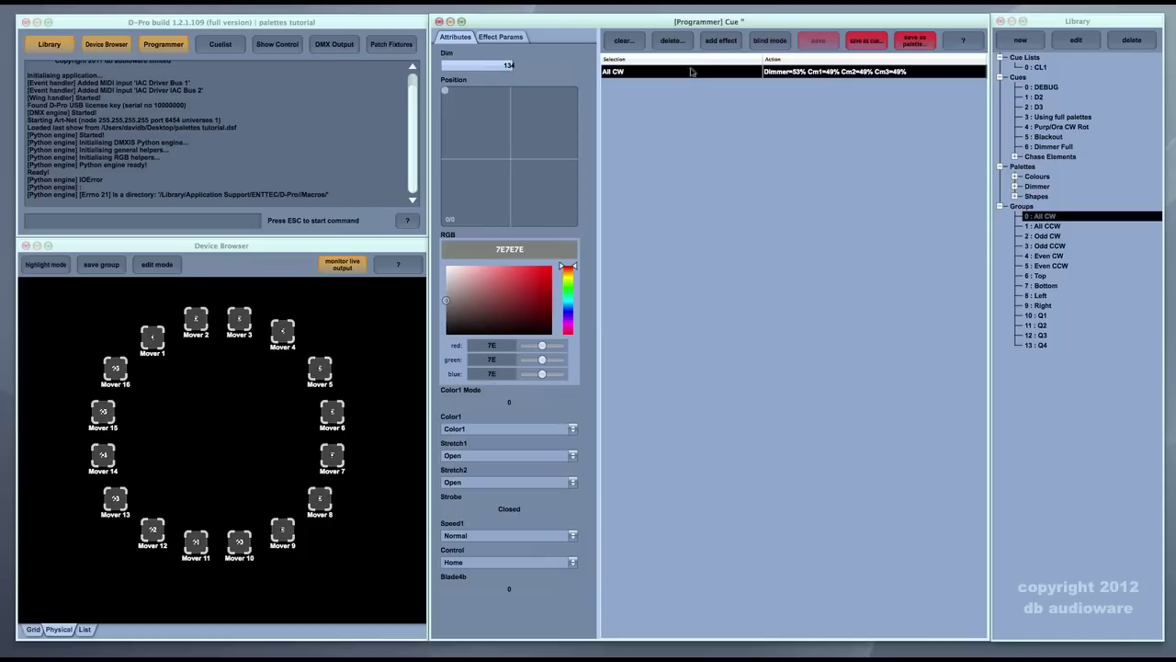
{"action": "left_click", "coordinate": [732, 42]}
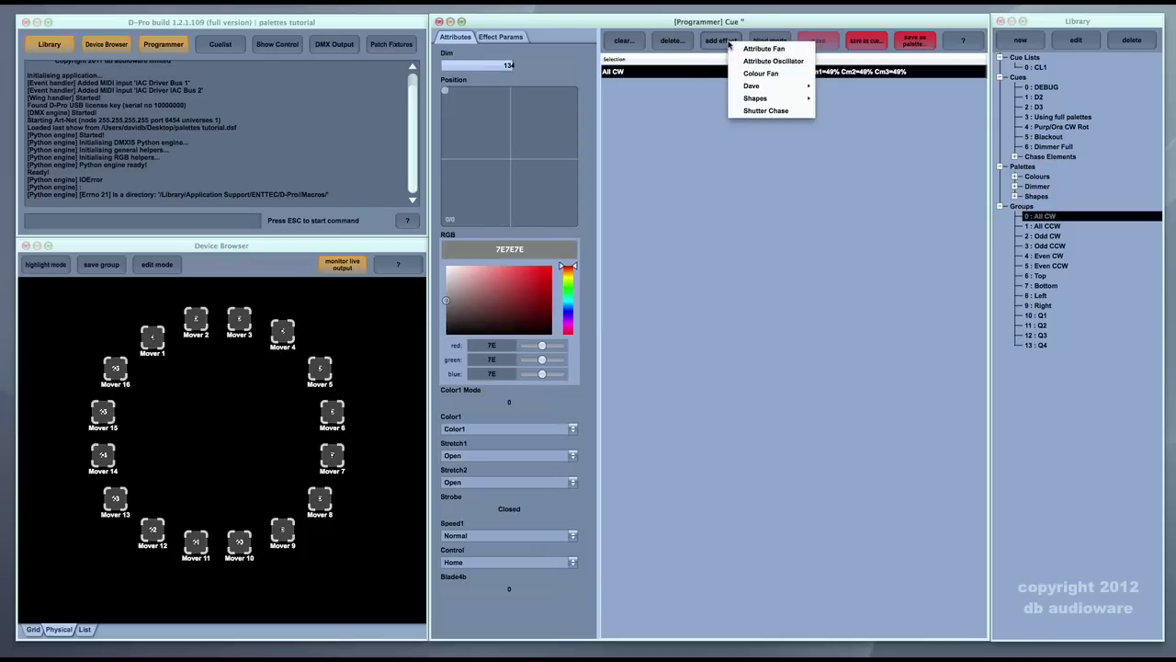
Add an Attribute Oscillator at 100% amount driving the Green attribute
{"action": "left_click", "coordinate": [791, 61]}
{"action": "left_click_drag", "start_coordinate": [546, 137], "coordinate": [585, 137]}
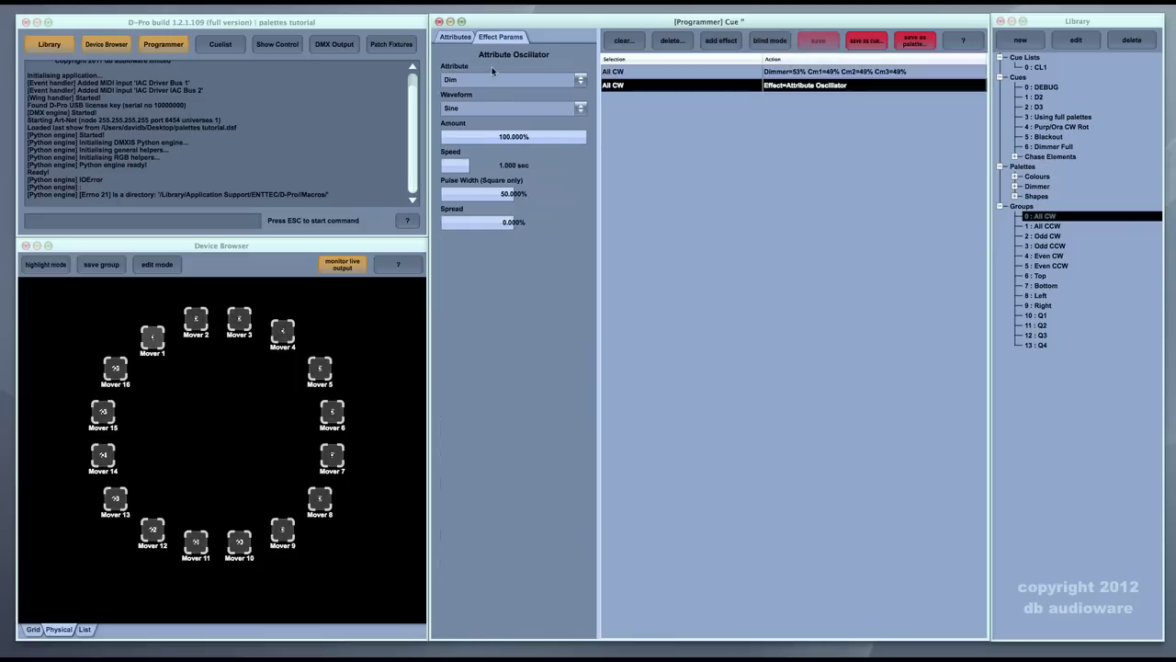
{"action": "left_click", "coordinate": [365, 349]}
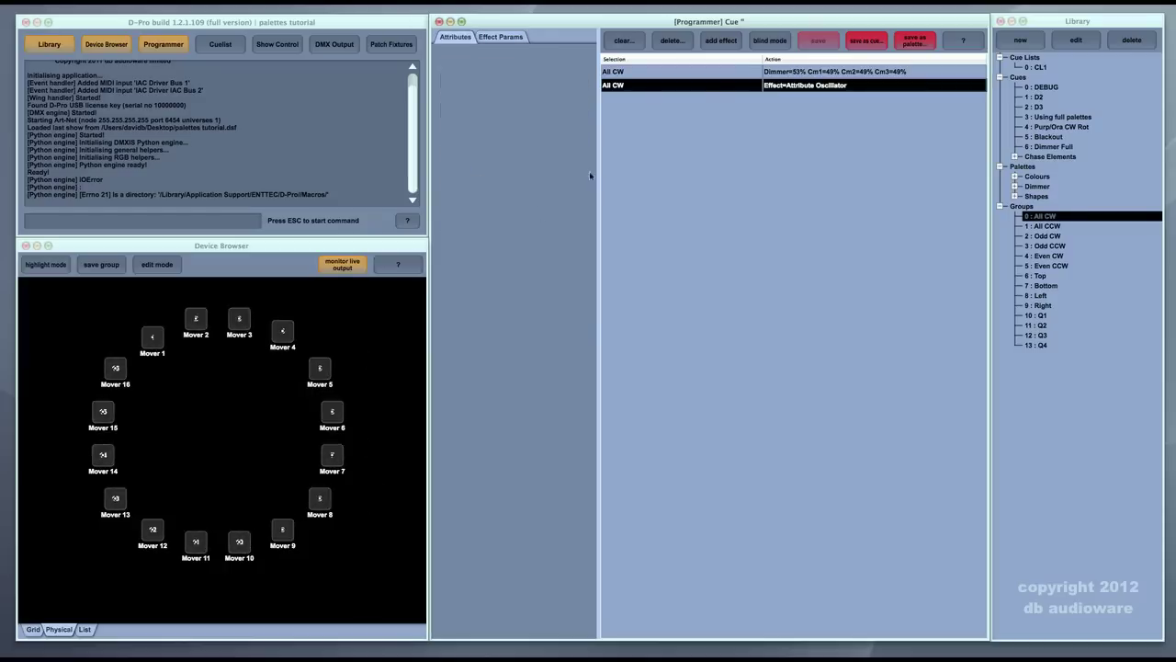
{"action": "left_click", "coordinate": [717, 74]}
{"action": "left_click", "coordinate": [722, 85]}
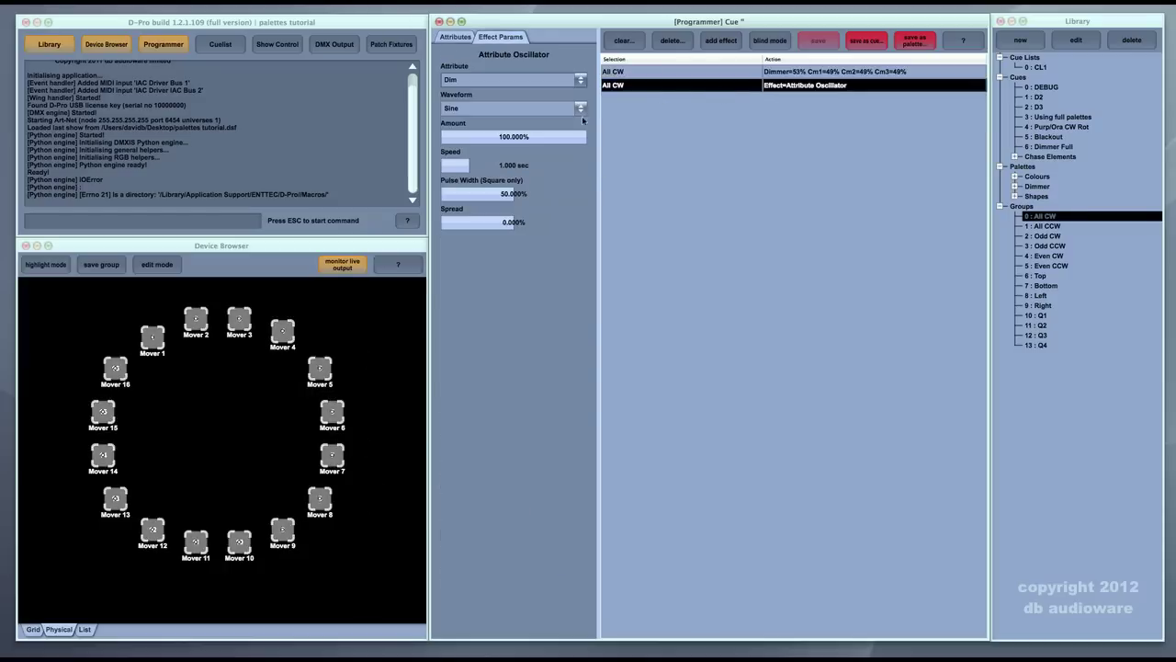
{"action": "left_click", "coordinate": [478, 79]}
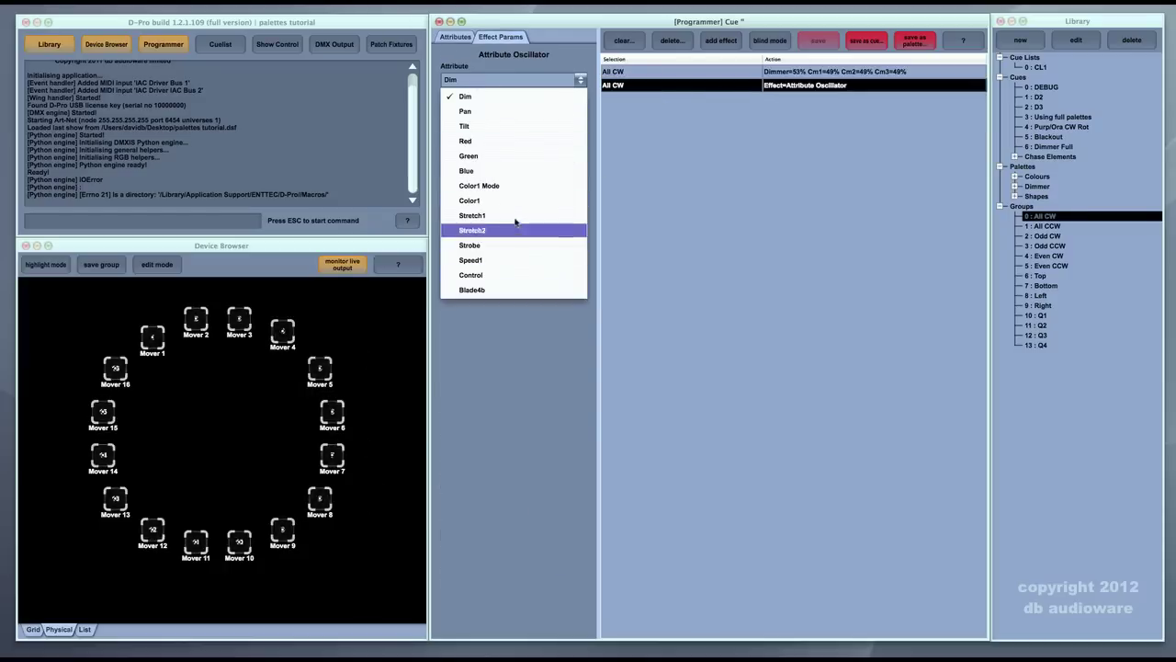
{"action": "left_click", "coordinate": [521, 158]}
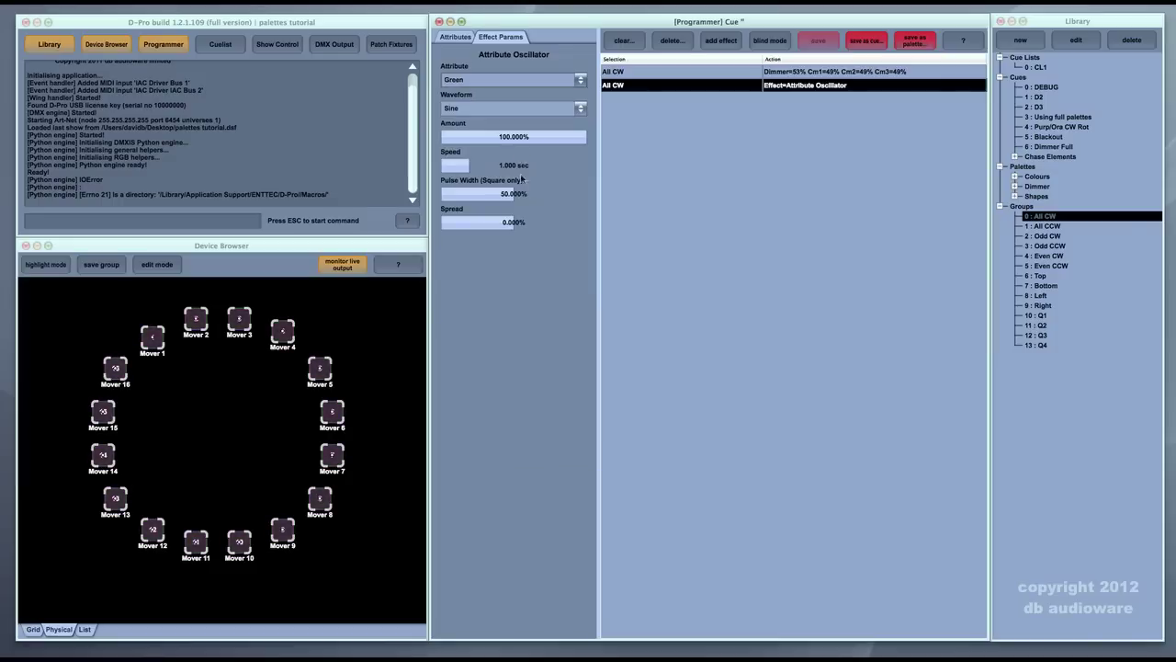
Set the Attribute Oscillator spread to -100% across the ring of movers
{"action": "left_click", "coordinate": [398, 323]}
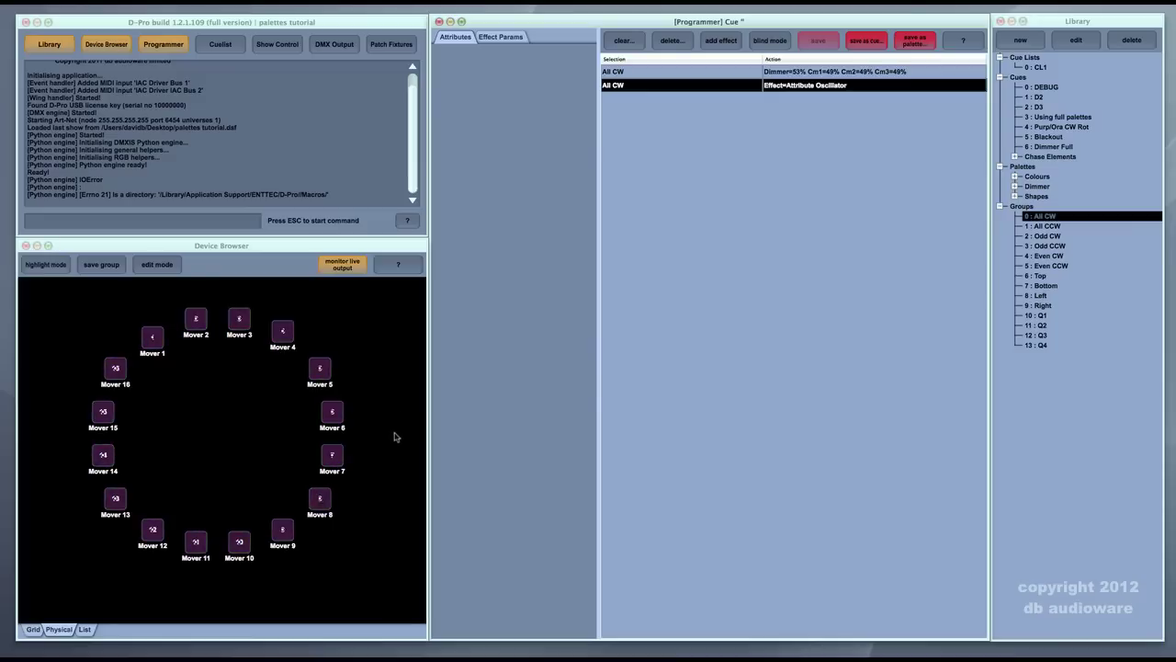
{"action": "left_click", "coordinate": [695, 74]}
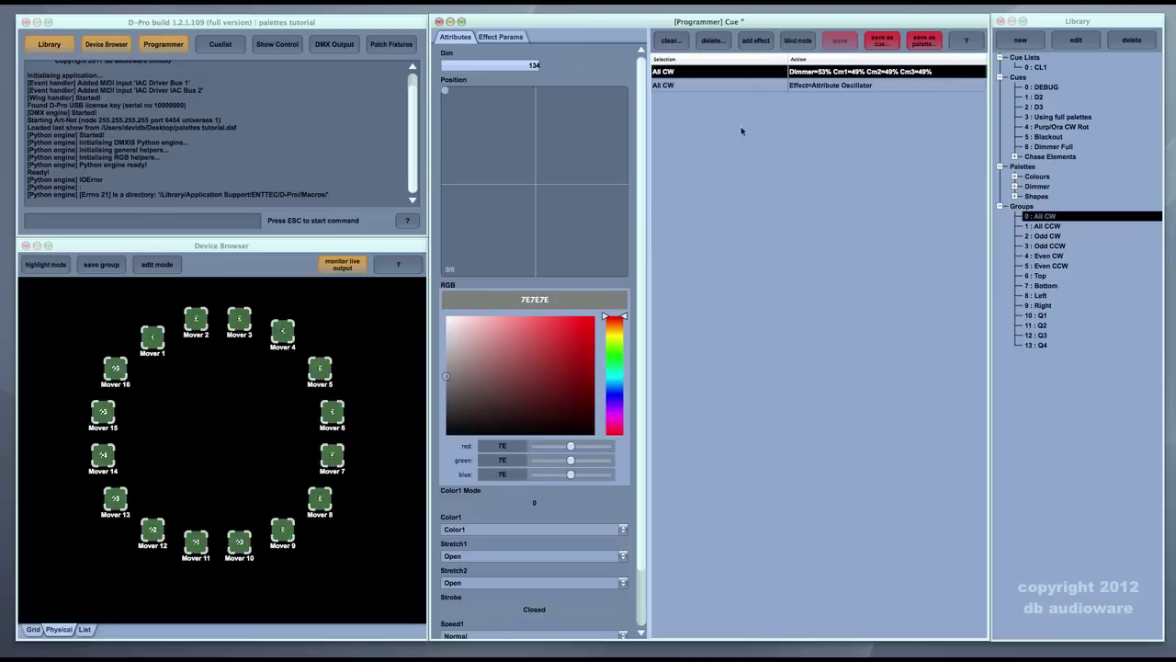
{"action": "left_click", "coordinate": [735, 87]}
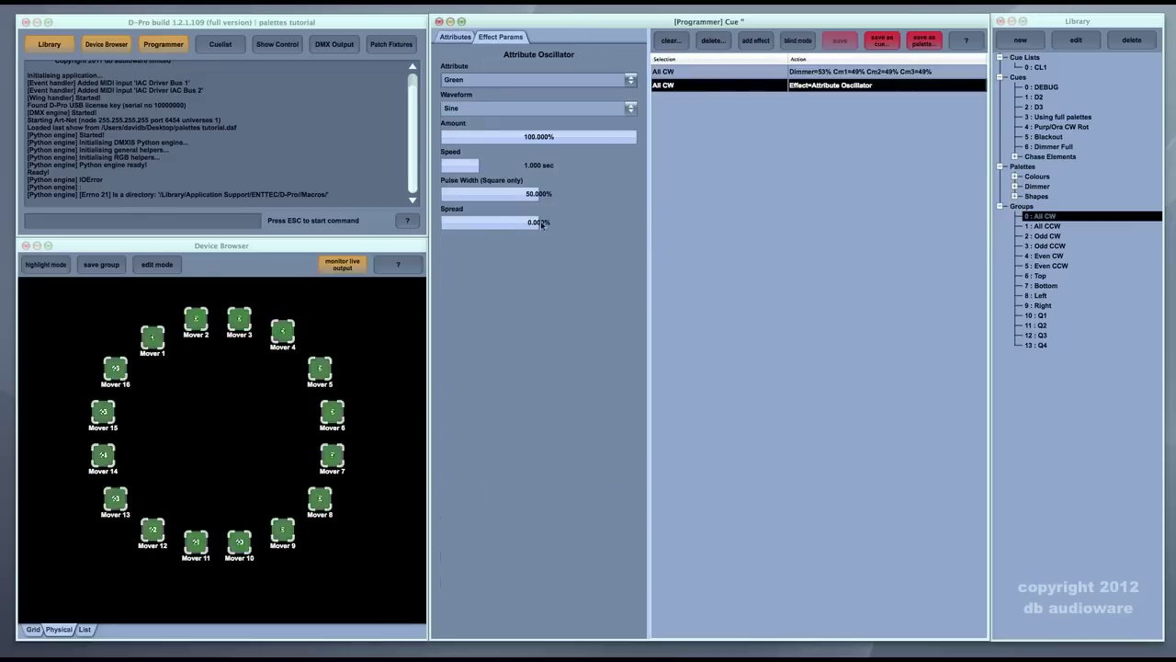
{"action": "left_click_drag", "start_coordinate": [541, 227], "coordinate": [441, 222]}
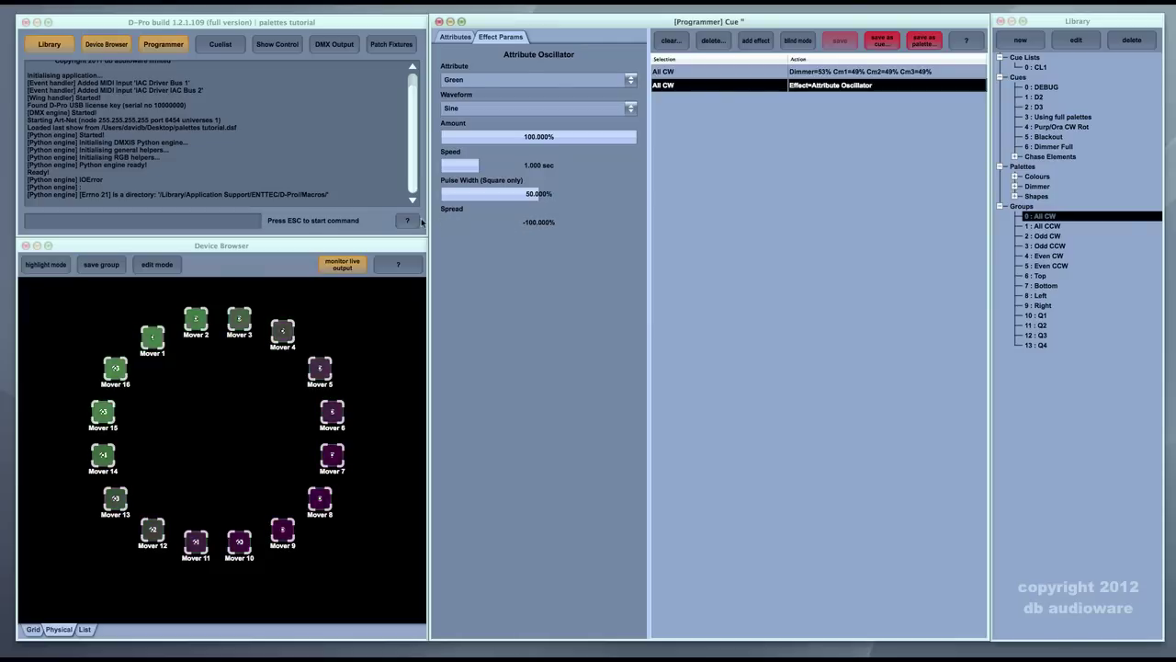
{"action": "left_click", "coordinate": [400, 386]}
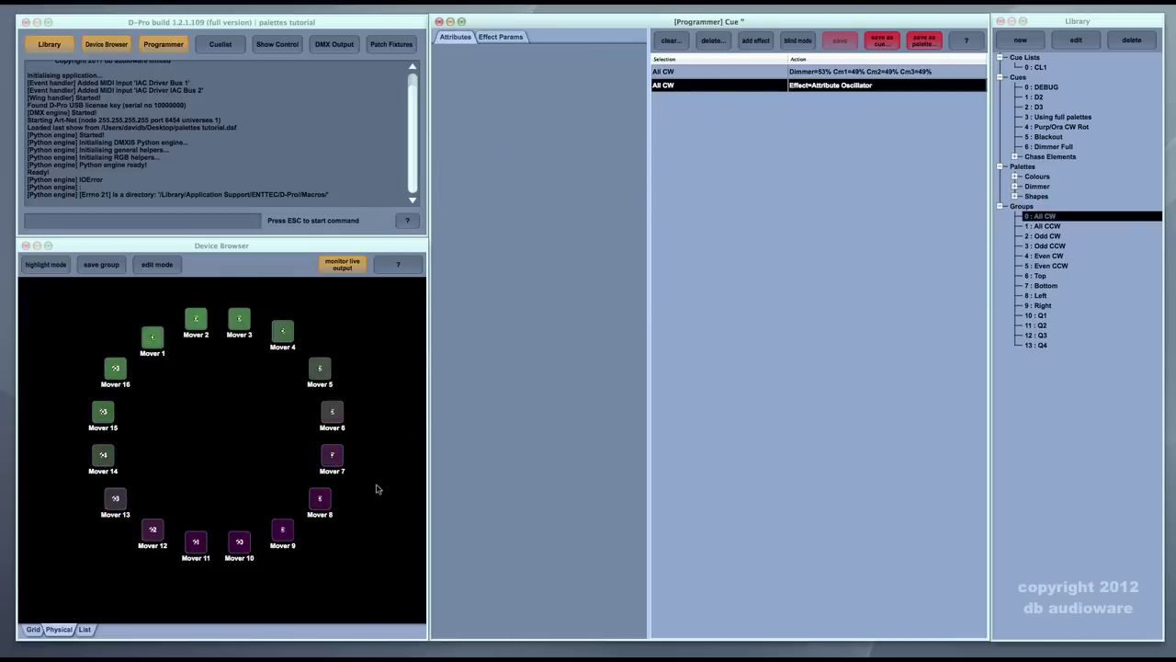
{"action": "left_click", "coordinate": [776, 82]}
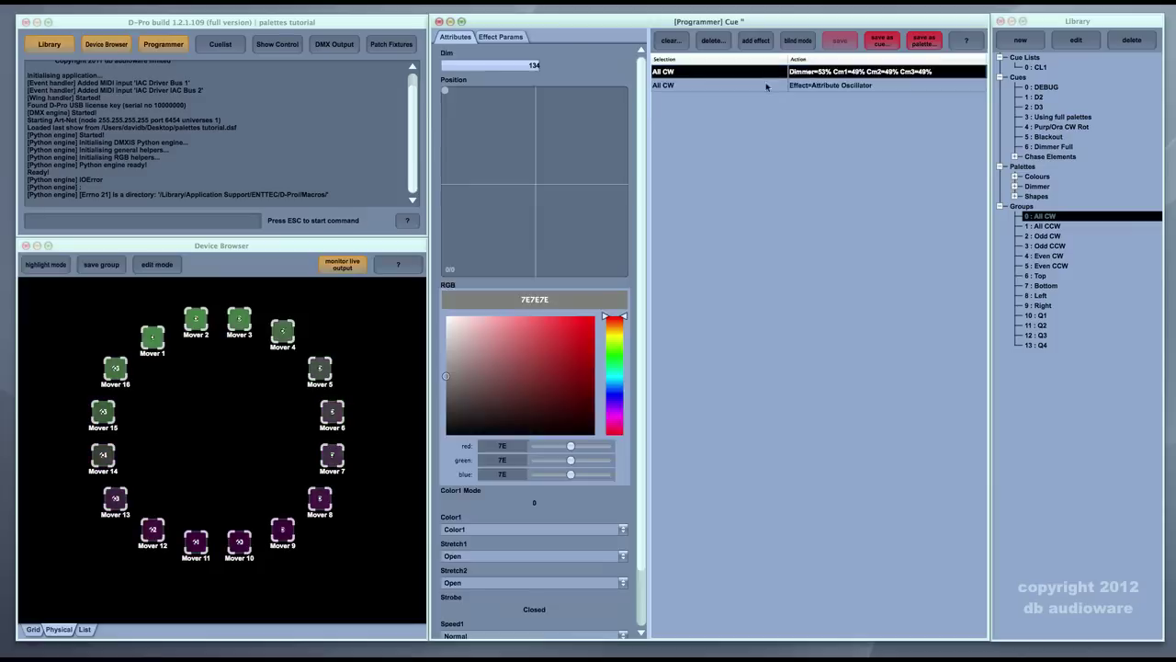